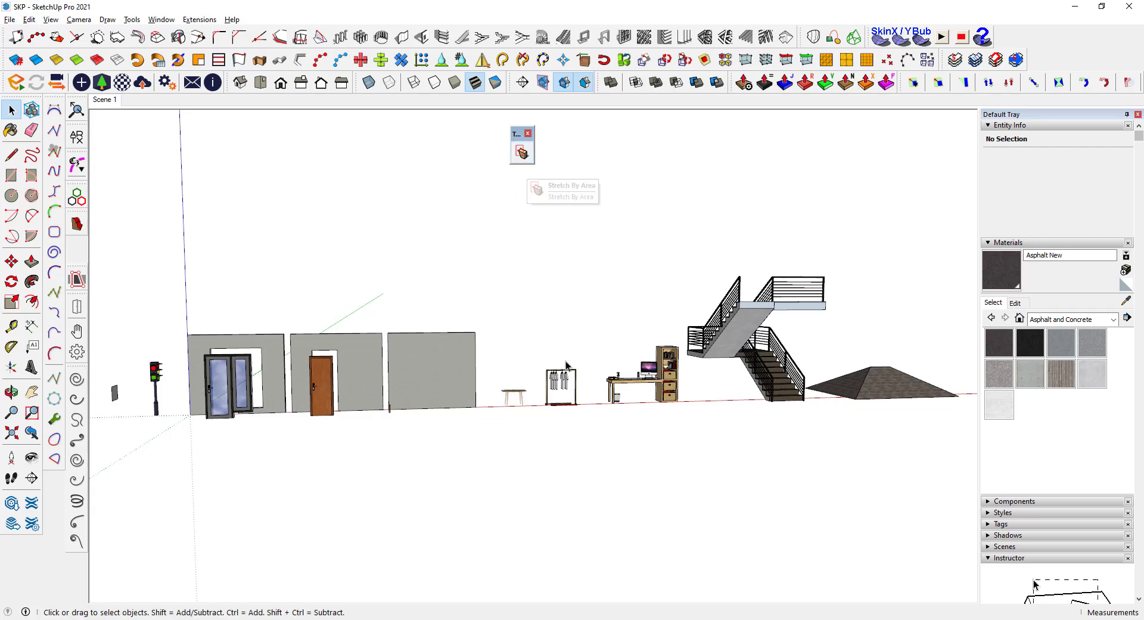
Open the dark asphalt panel group for editing and Push/Pull its face along the red axis into a box
{"action": "middle_click_drag", "start_coordinate": [566, 364], "coordinate": [434, 459]}
{"action": "scroll", "coordinate": [334, 416], "scroll_direction": "up", "scroll_amount": 8}
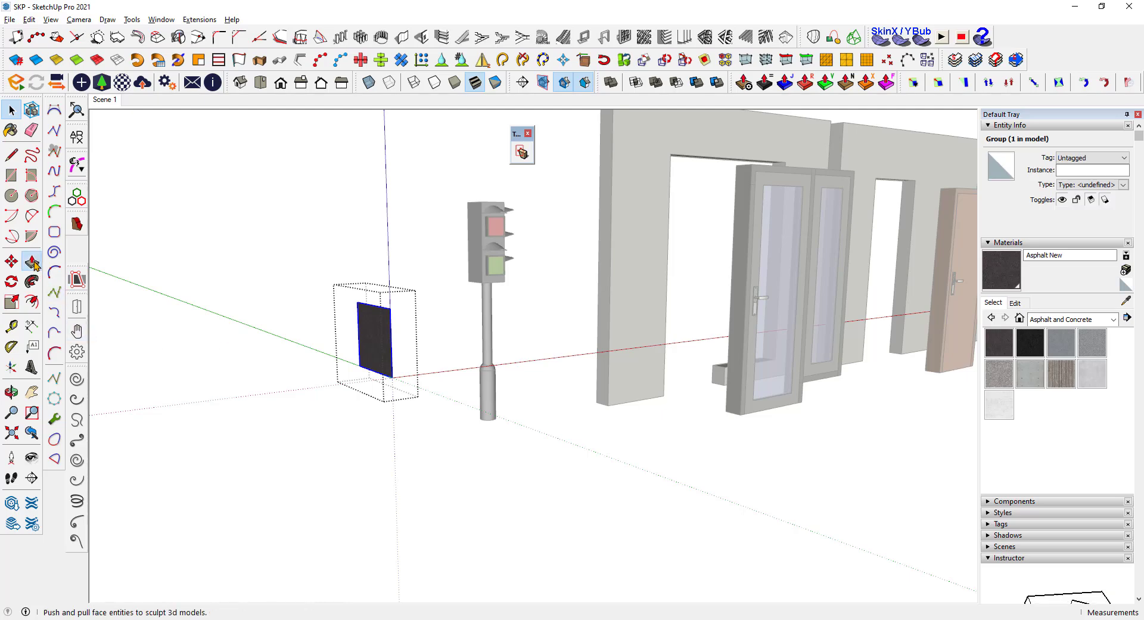
{"action": "right_click", "coordinate": [358, 334]}
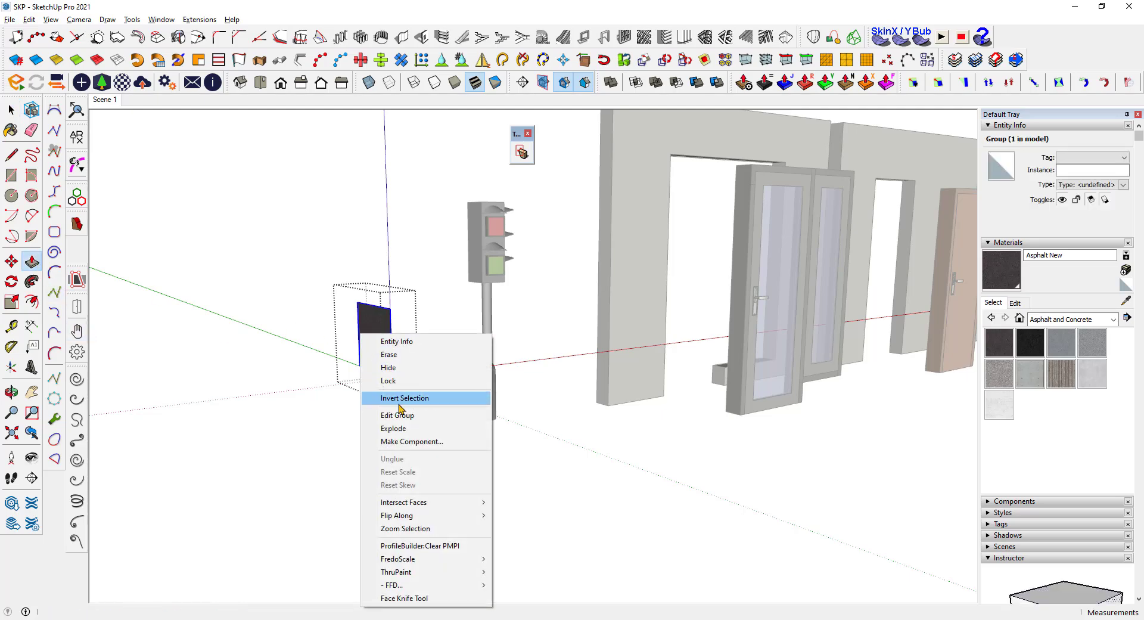
{"action": "left_click", "coordinate": [397, 414]}
{"action": "left_click", "coordinate": [397, 401]}
{"action": "left_click", "coordinate": [322, 392]}
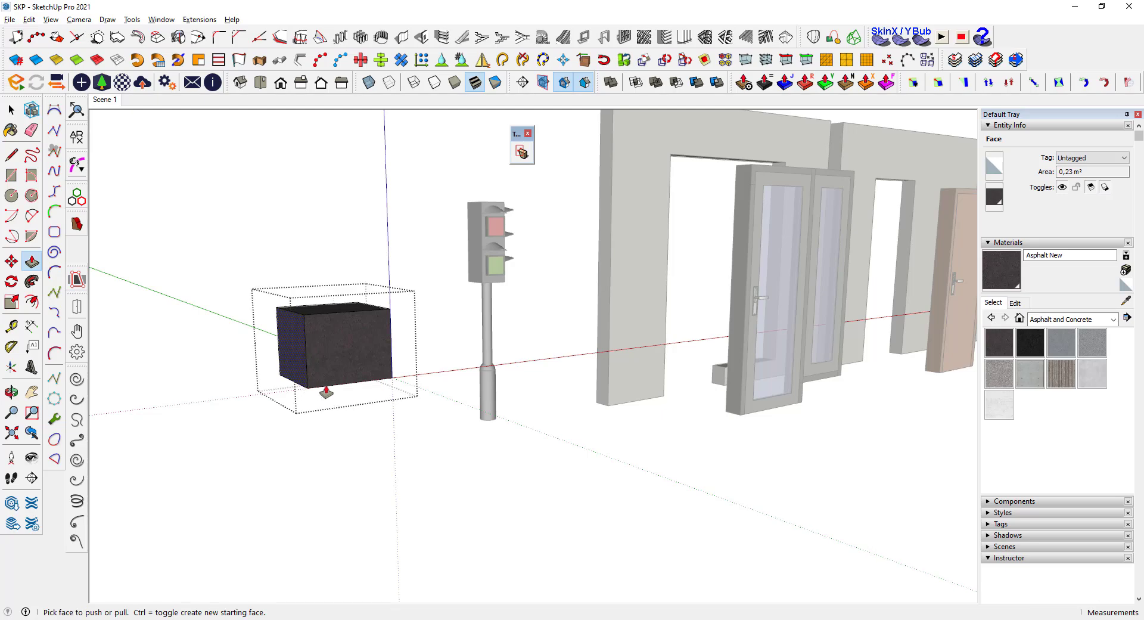
Lengthen the dark box along the red axis by moving its end away from the origin with Stretch By Area
{"action": "middle_click_drag", "start_coordinate": [322, 392], "coordinate": [495, 199]}
{"action": "scroll", "coordinate": [503, 413], "scroll_direction": "down", "scroll_amount": 3}
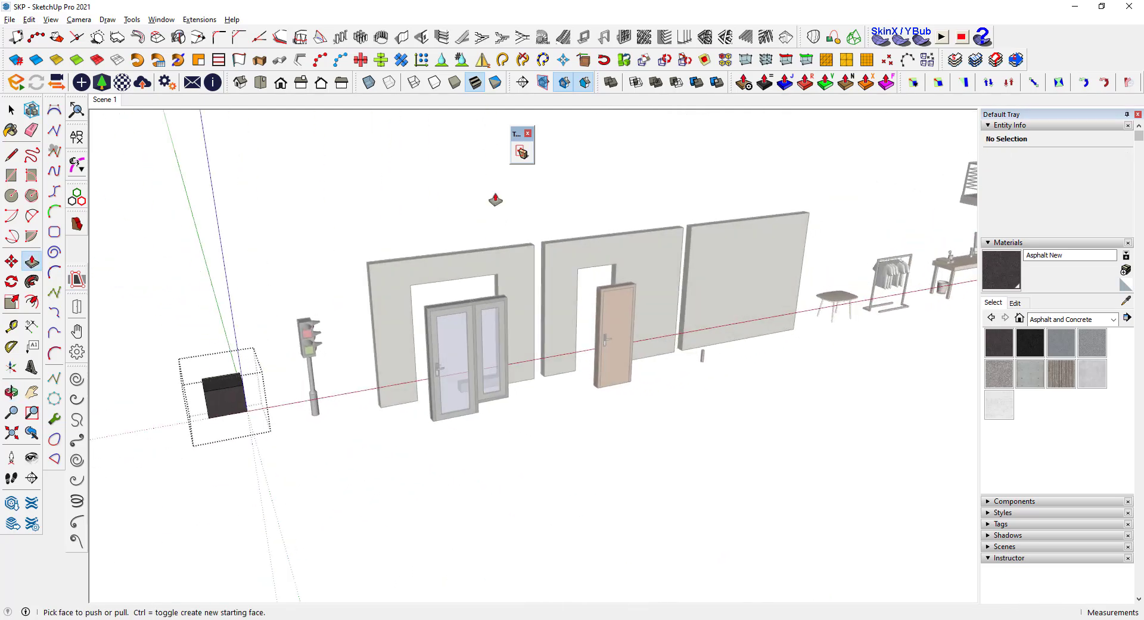
{"action": "left_click", "coordinate": [521, 154]}
{"action": "middle_click_drag", "start_coordinate": [677, 205], "coordinate": [289, 363]}
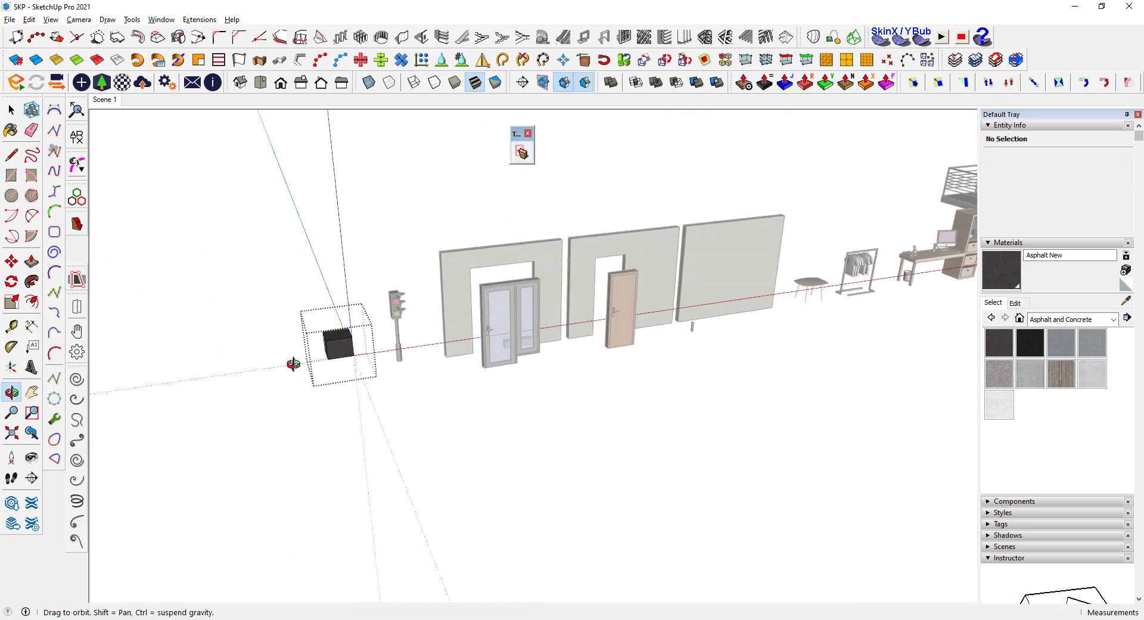
{"action": "scroll", "coordinate": [300, 304], "scroll_direction": "up", "scroll_amount": 5}
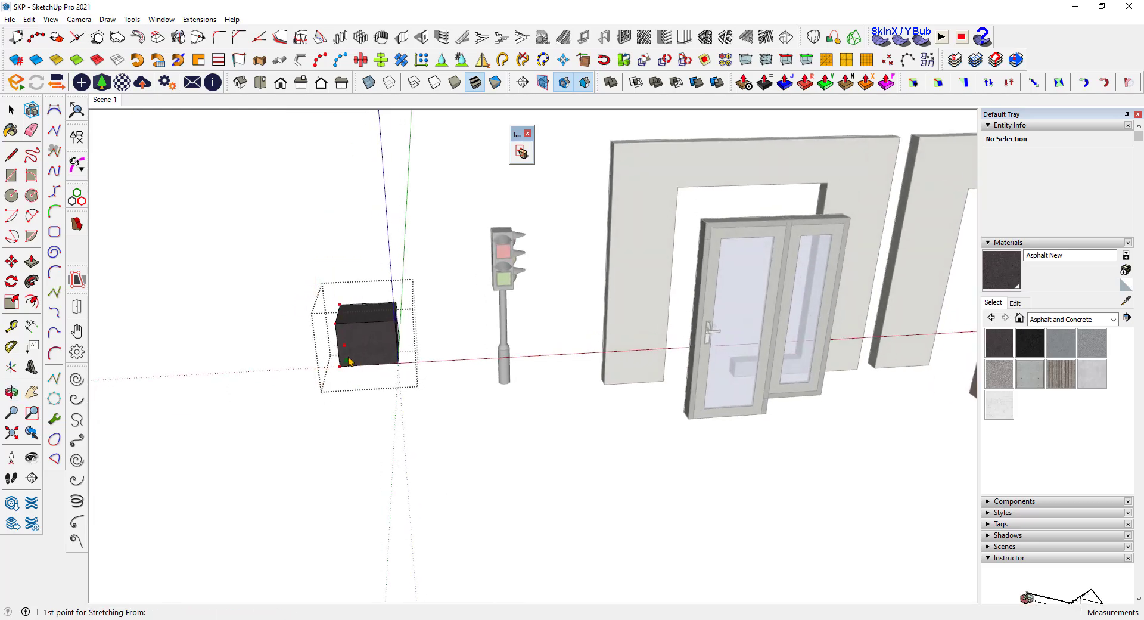
{"action": "left_click", "coordinate": [267, 332]}
Stretch the dark box by area along the green axis to more than double its width, and close its group
{"action": "scroll", "coordinate": [298, 342], "scroll_direction": "down", "scroll_amount": 3}
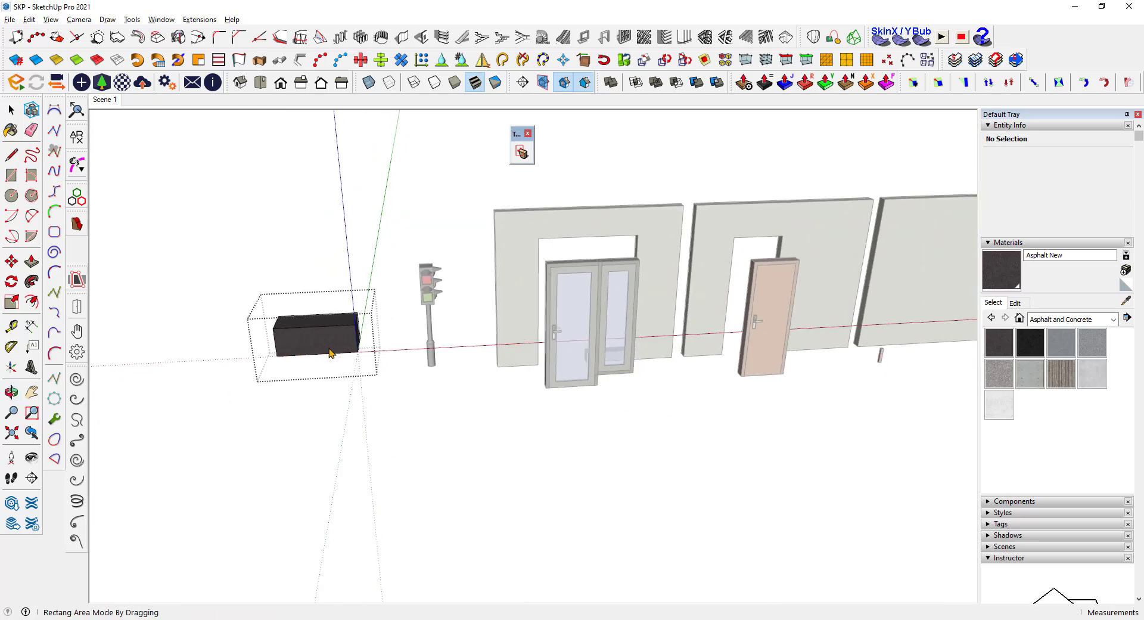
{"action": "middle_click_drag", "start_coordinate": [327, 353], "coordinate": [558, 331]}
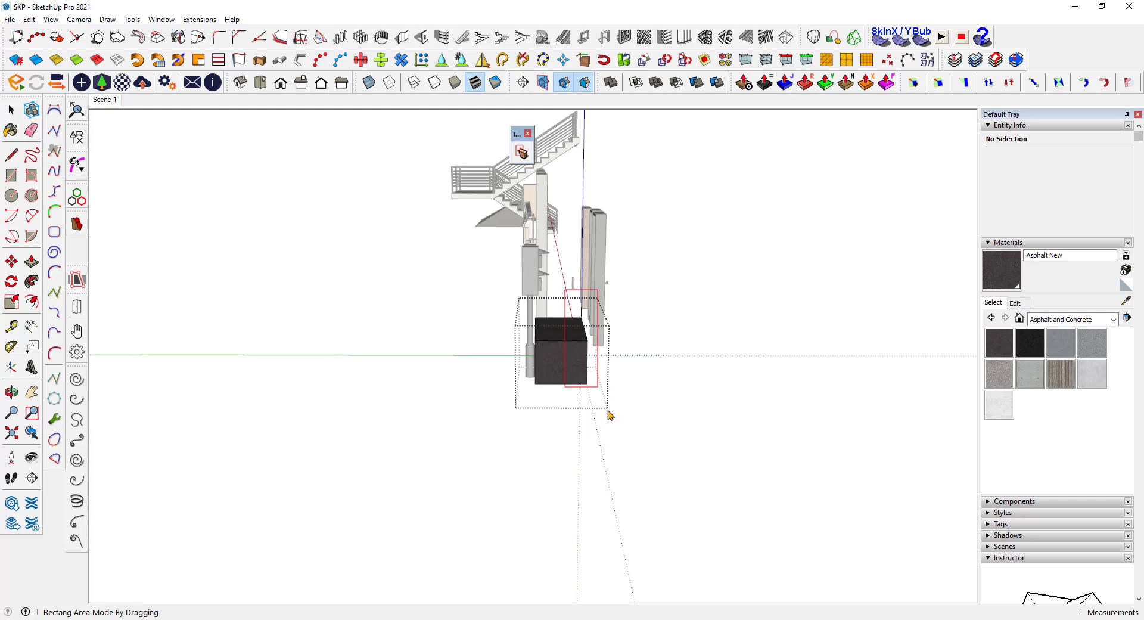
{"action": "left_click", "coordinate": [658, 341]}
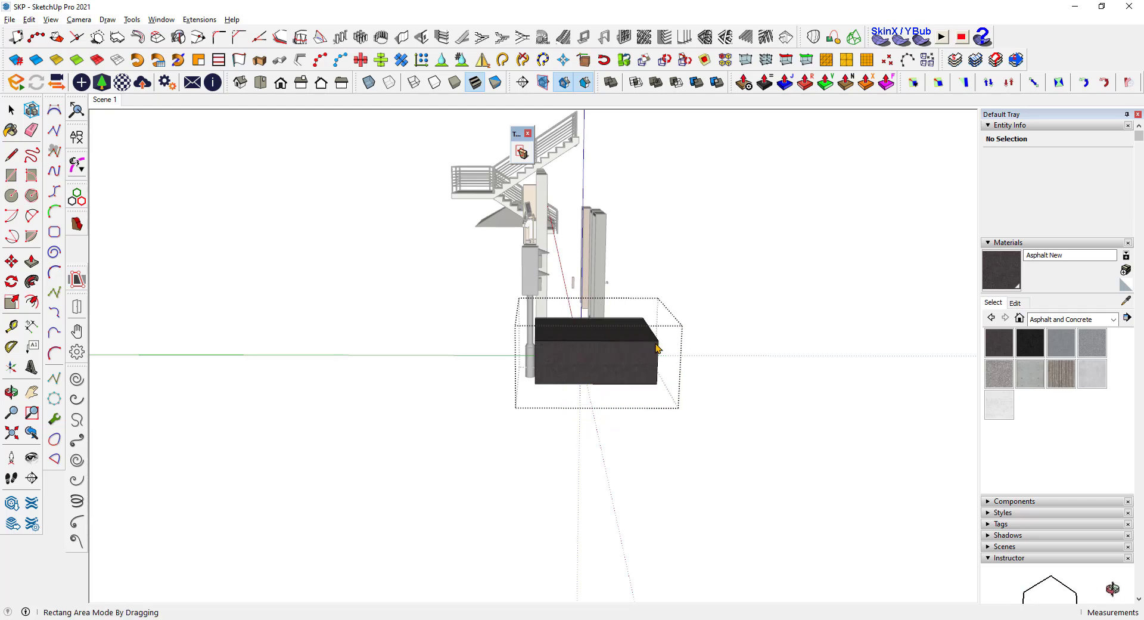
{"action": "middle_click_drag", "start_coordinate": [659, 347], "coordinate": [662, 388]}
{"action": "scroll", "coordinate": [525, 526], "scroll_direction": "down", "scroll_amount": 3}
{"action": "middle_click_drag", "start_coordinate": [524, 523], "coordinate": [248, 394]}
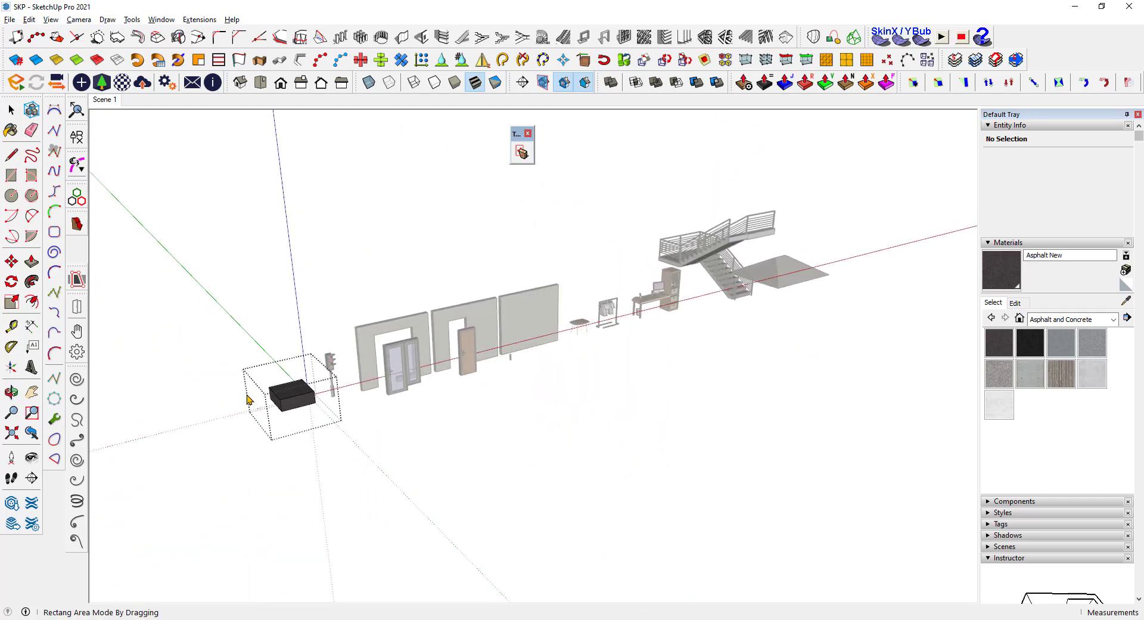
{"action": "scroll", "coordinate": [256, 390], "scroll_direction": "up", "scroll_amount": 3}
{"action": "left_click", "coordinate": [12, 116]}
{"action": "scroll", "coordinate": [225, 298], "scroll_direction": "up", "scroll_amount": 1}
{"action": "left_click", "coordinate": [284, 324]}
Open the traffic light group for editing and stretch its lamp head upward by area to lengthen the pole
{"action": "scroll", "coordinate": [284, 324], "scroll_direction": "down", "scroll_amount": 2}
{"action": "middle_click_drag", "start_coordinate": [348, 363], "coordinate": [371, 304]}
{"action": "scroll", "coordinate": [373, 285], "scroll_direction": "up", "scroll_amount": 4}
{"action": "scroll", "coordinate": [373, 279], "scroll_direction": "up", "scroll_amount": 5}
{"action": "scroll", "coordinate": [374, 316], "scroll_direction": "down", "scroll_amount": 2}
{"action": "left_click", "coordinate": [375, 339]}
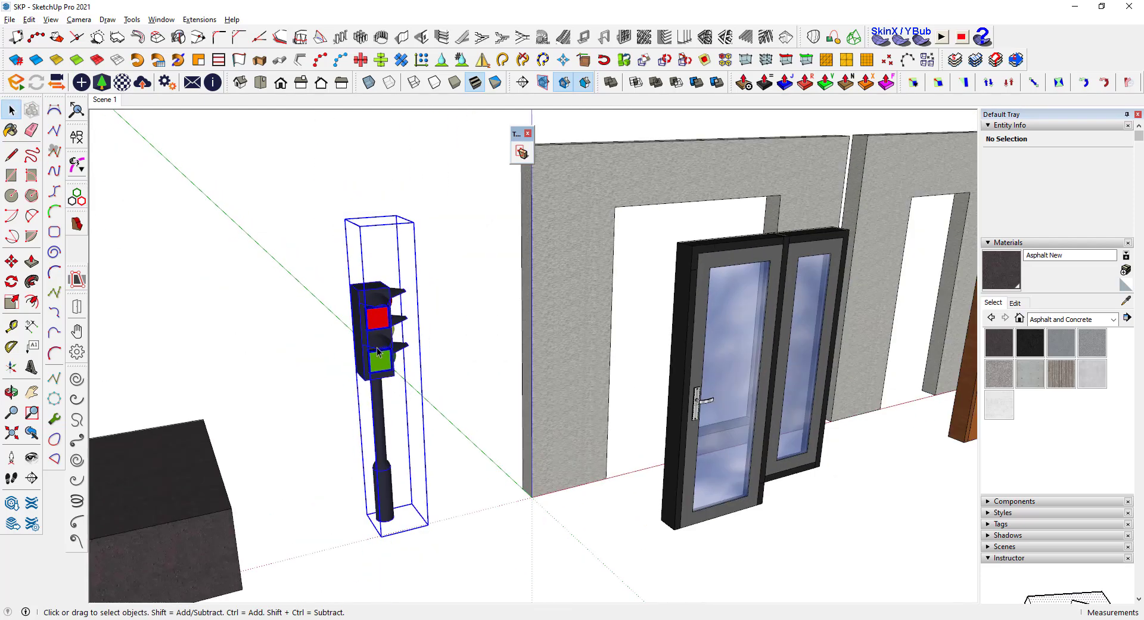
{"action": "scroll", "coordinate": [376, 346], "scroll_direction": "up", "scroll_amount": 1}
{"action": "double_click", "coordinate": [376, 347]}
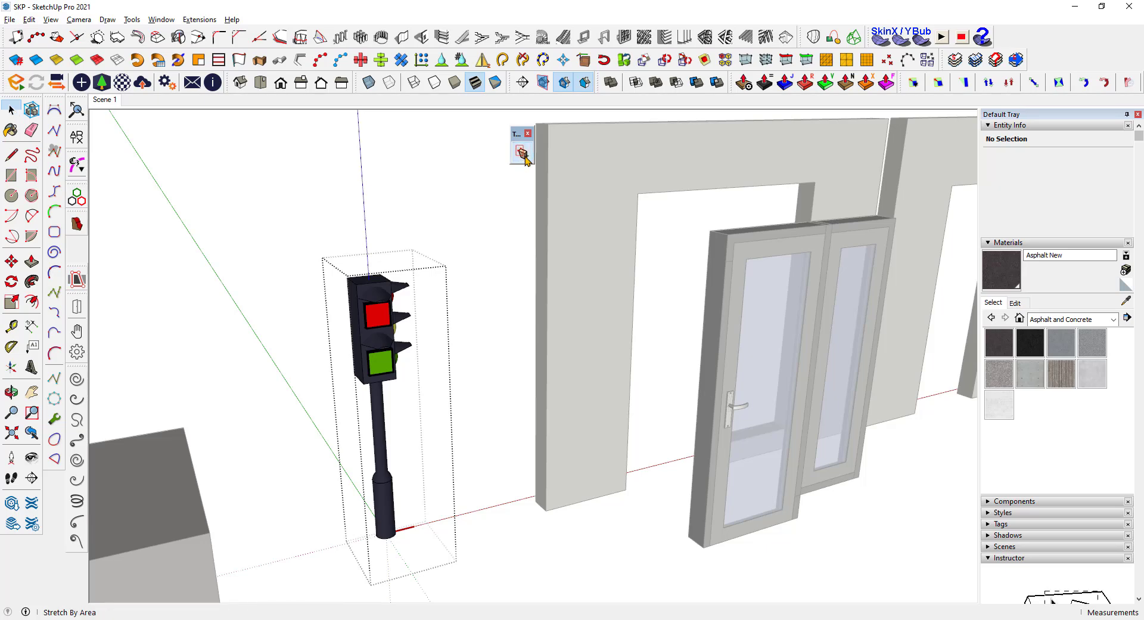
{"action": "left_click_drag", "start_coordinate": [272, 223], "coordinate": [434, 386]}
{"action": "scroll", "coordinate": [435, 350], "scroll_direction": "down", "scroll_amount": 2}
{"action": "left_click", "coordinate": [449, 322]}
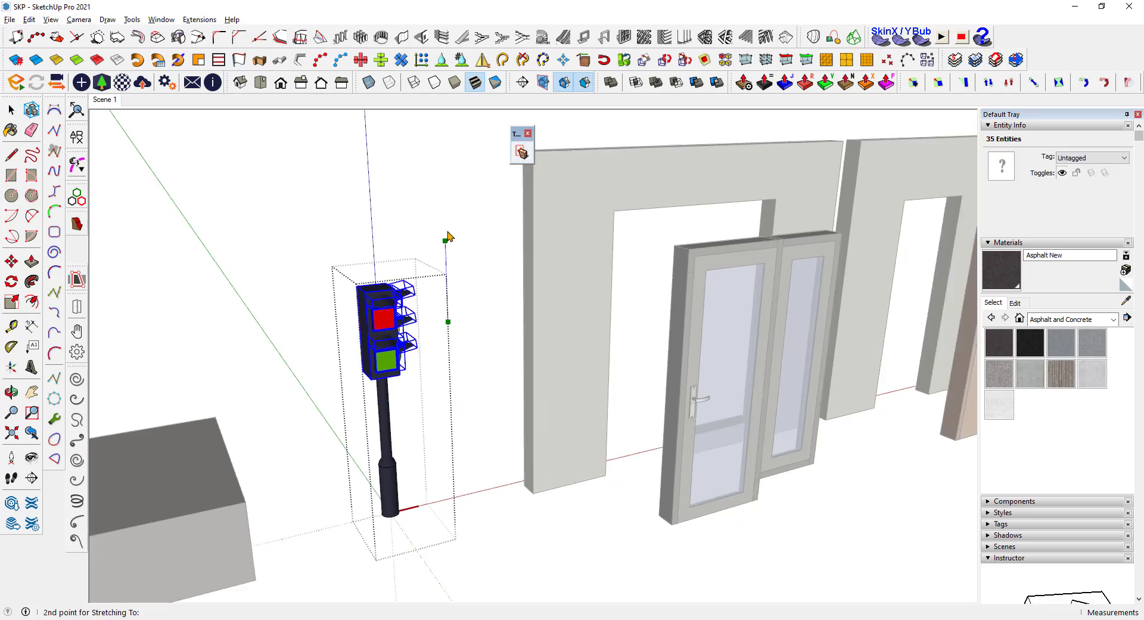
{"action": "left_click", "coordinate": [448, 229]}
{"action": "scroll", "coordinate": [465, 434], "scroll_direction": "down", "scroll_amount": 3}
Stretch the traffic light's lamp head downward by area to shorten the pole, and close the group
{"action": "scroll", "coordinate": [382, 199], "scroll_direction": "up", "scroll_amount": 2}
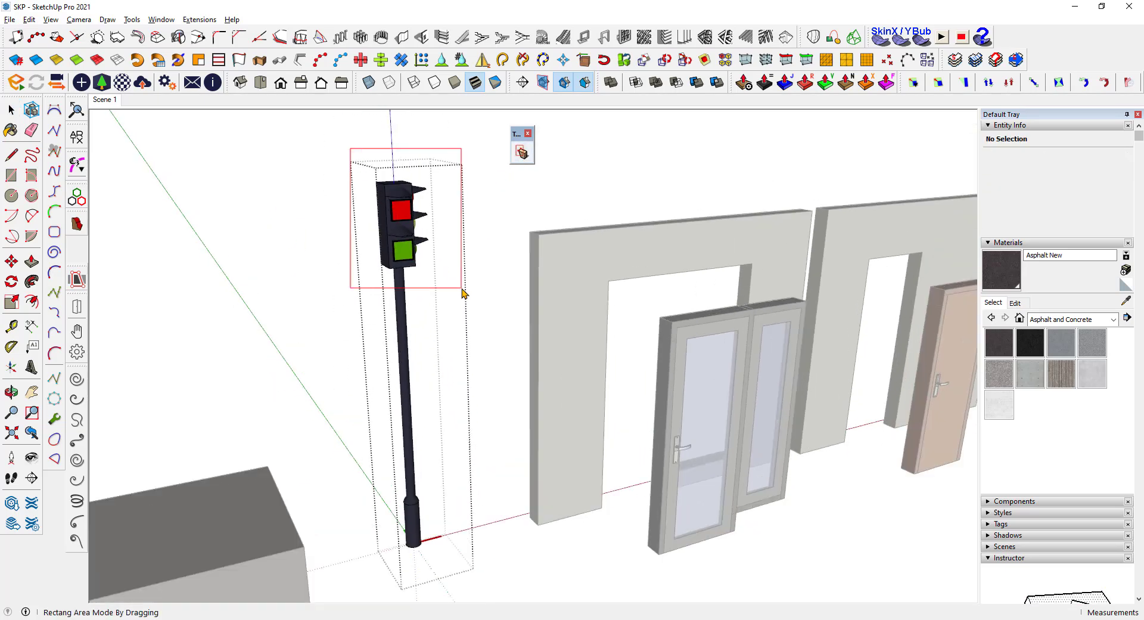
{"action": "left_click_drag", "start_coordinate": [464, 292], "coordinate": [462, 290]}
{"action": "scroll", "coordinate": [447, 203], "scroll_direction": "up", "scroll_amount": 1}
{"action": "left_click", "coordinate": [447, 197]}
{"action": "left_click", "coordinate": [447, 224]}
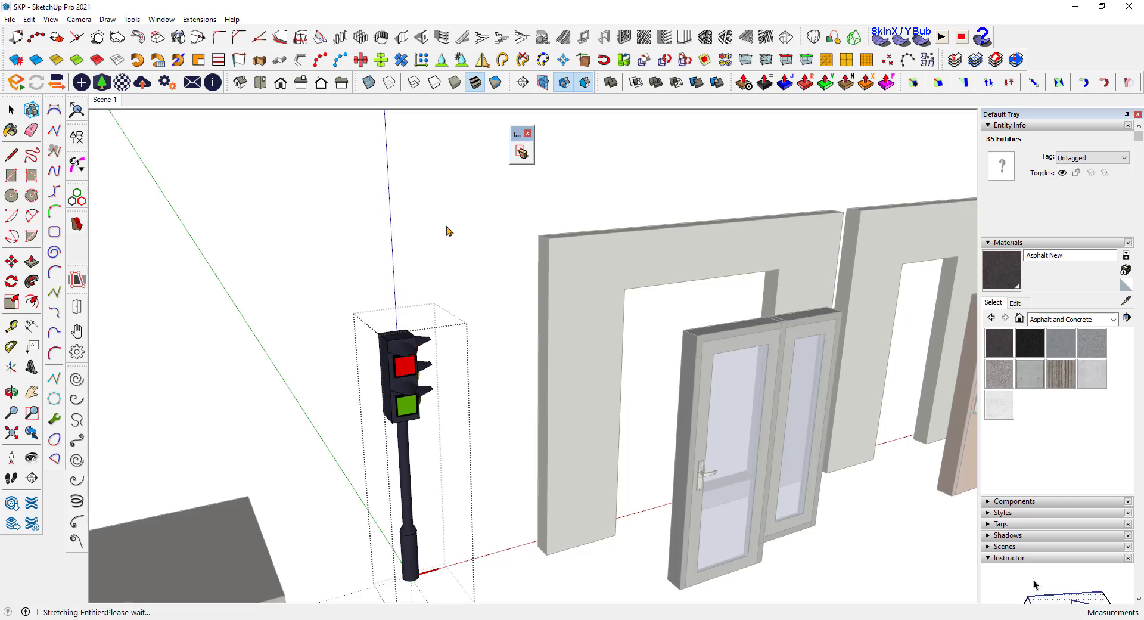
{"action": "scroll", "coordinate": [468, 354], "scroll_direction": "down", "scroll_amount": 1}
{"action": "middle_click_drag", "start_coordinate": [420, 322], "coordinate": [401, 308]}
{"action": "middle_click_drag", "start_coordinate": [451, 355], "coordinate": [403, 294]}
{"action": "scroll", "coordinate": [412, 343], "scroll_direction": "down", "scroll_amount": 2}
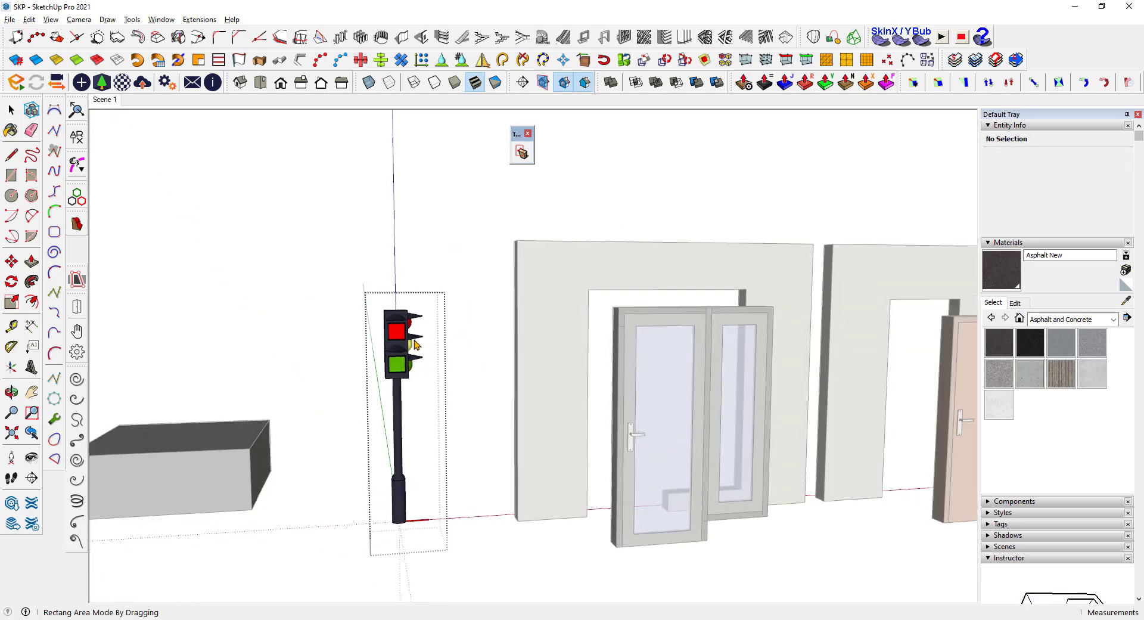
{"action": "middle_click_drag", "start_coordinate": [554, 430], "coordinate": [604, 413]}
{"action": "left_click", "coordinate": [11, 111]}
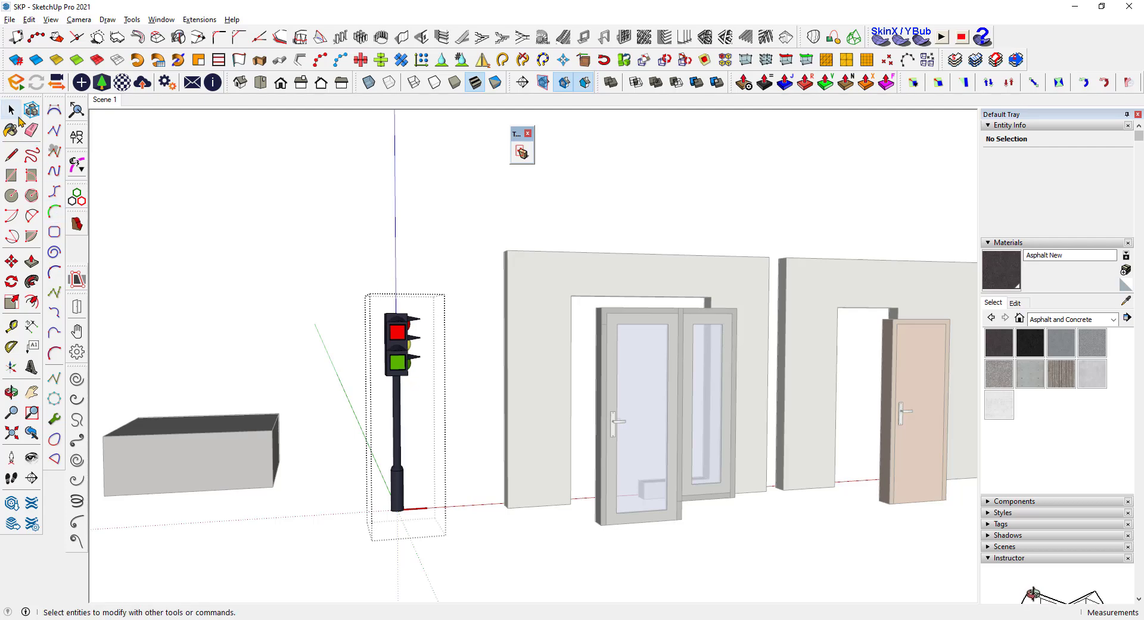
{"action": "left_click", "coordinate": [220, 236]}
Move the glazed double door group by its lower corner to the base corner of the first wall's opening
{"action": "scroll", "coordinate": [434, 398], "scroll_direction": "down", "scroll_amount": 3}
{"action": "middle_click_drag", "start_coordinate": [557, 486], "coordinate": [587, 501]}
{"action": "scroll", "coordinate": [559, 379], "scroll_direction": "up", "scroll_amount": 3}
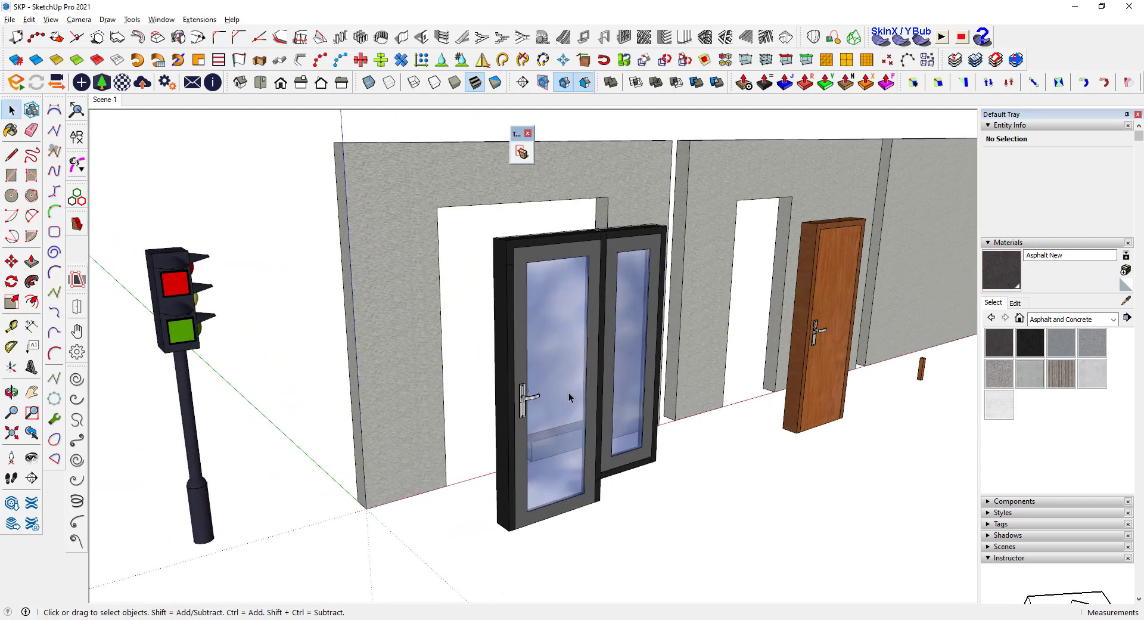
{"action": "left_click", "coordinate": [572, 378]}
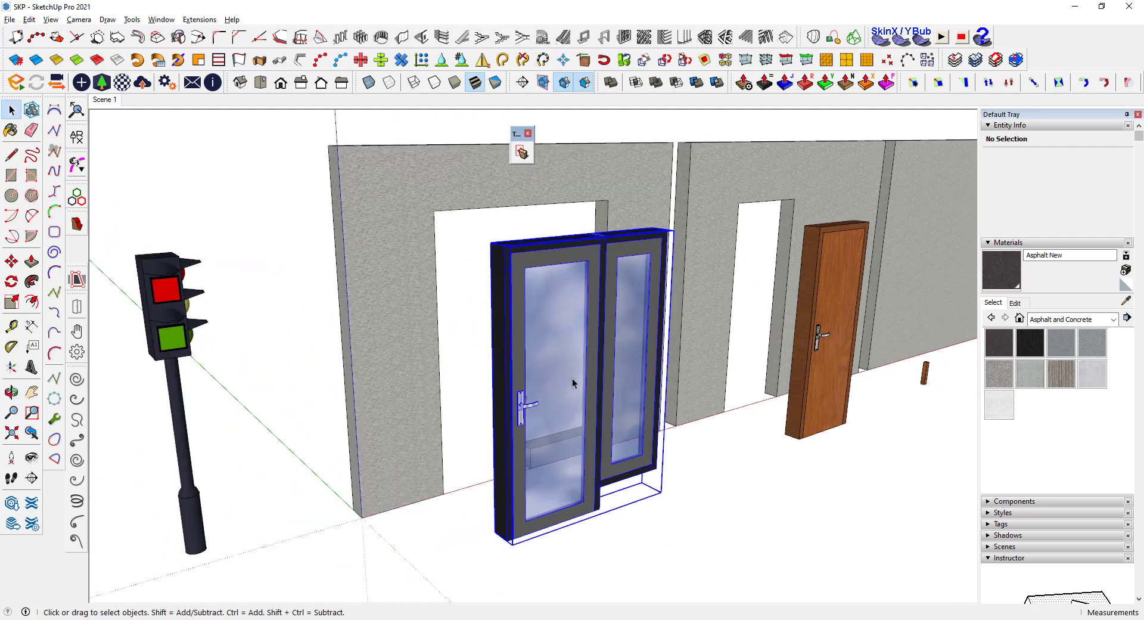
{"action": "left_click", "coordinate": [13, 262]}
{"action": "scroll", "coordinate": [504, 539], "scroll_direction": "up", "scroll_amount": 5}
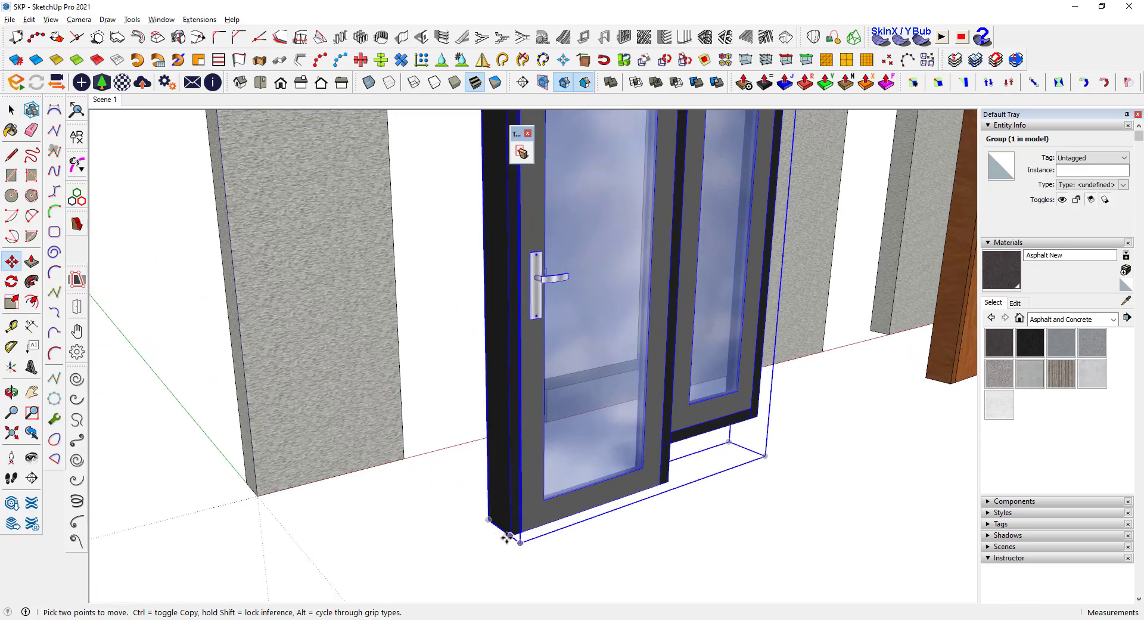
{"action": "scroll", "coordinate": [469, 461], "scroll_direction": "up", "scroll_amount": 6}
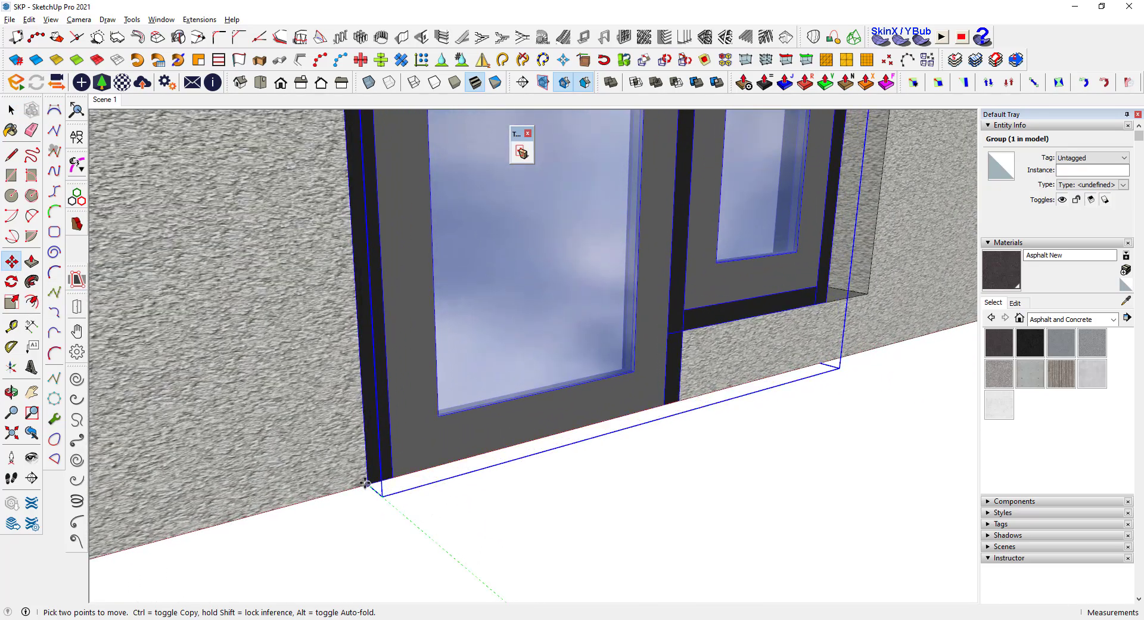
{"action": "scroll", "coordinate": [454, 529], "scroll_direction": "down", "scroll_amount": 10}
{"action": "middle_click_drag", "start_coordinate": [542, 537], "coordinate": [474, 411]}
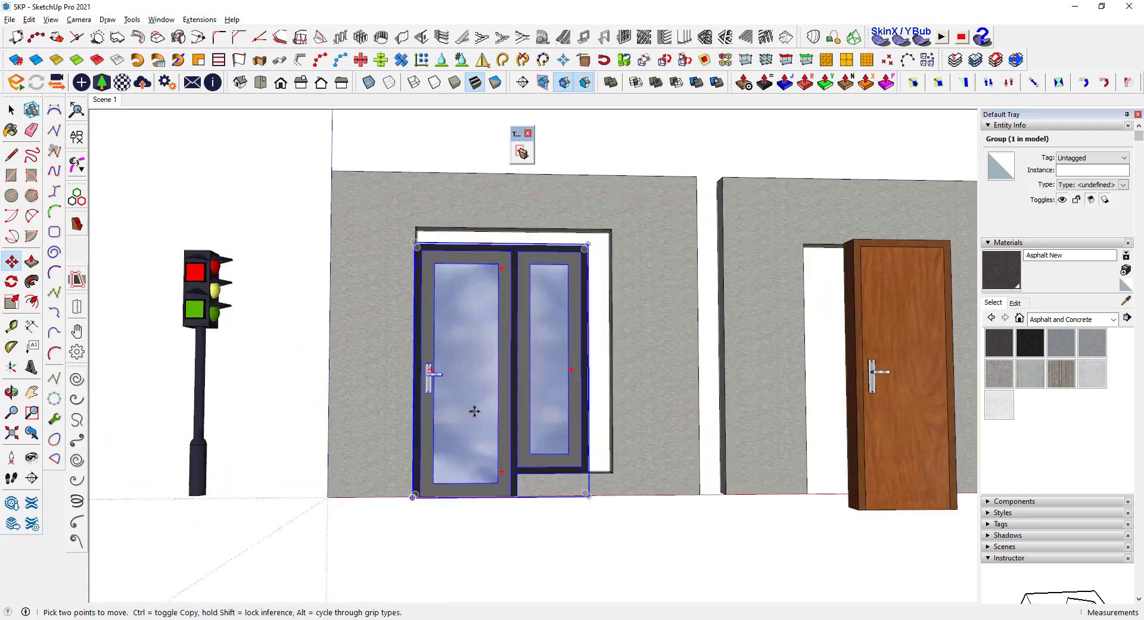
Open the glazed door group and stretch its window side by area to the lower outer corner of the wall opening
{"action": "scroll", "coordinate": [475, 411], "scroll_direction": "up", "scroll_amount": 2}
{"action": "scroll", "coordinate": [559, 327], "scroll_direction": "down", "scroll_amount": 1}
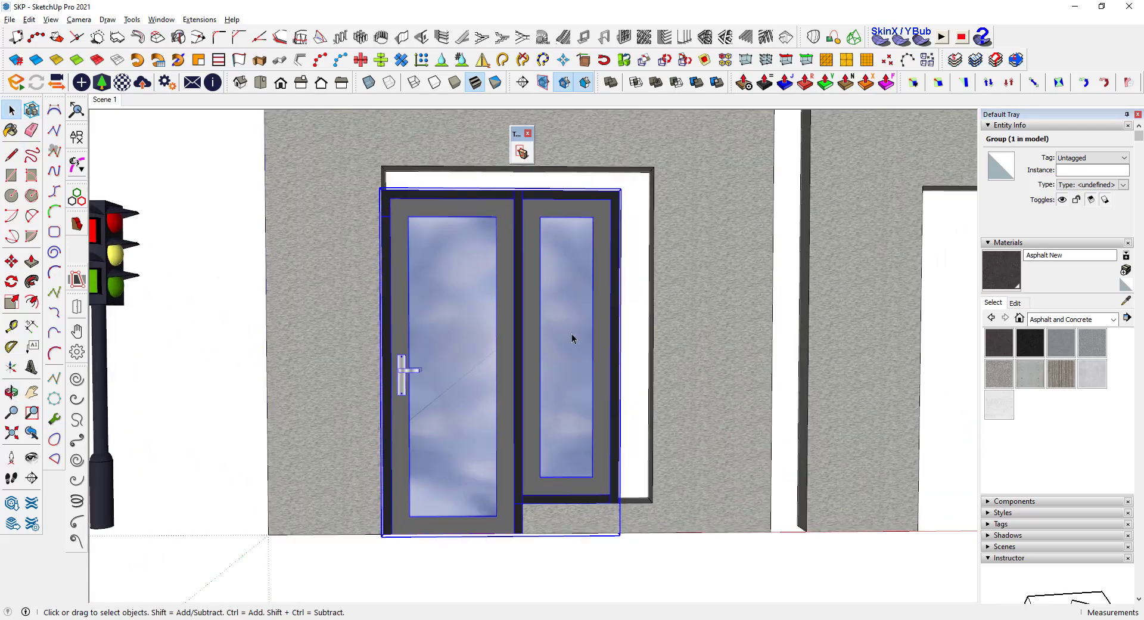
{"action": "double_click", "coordinate": [549, 365]}
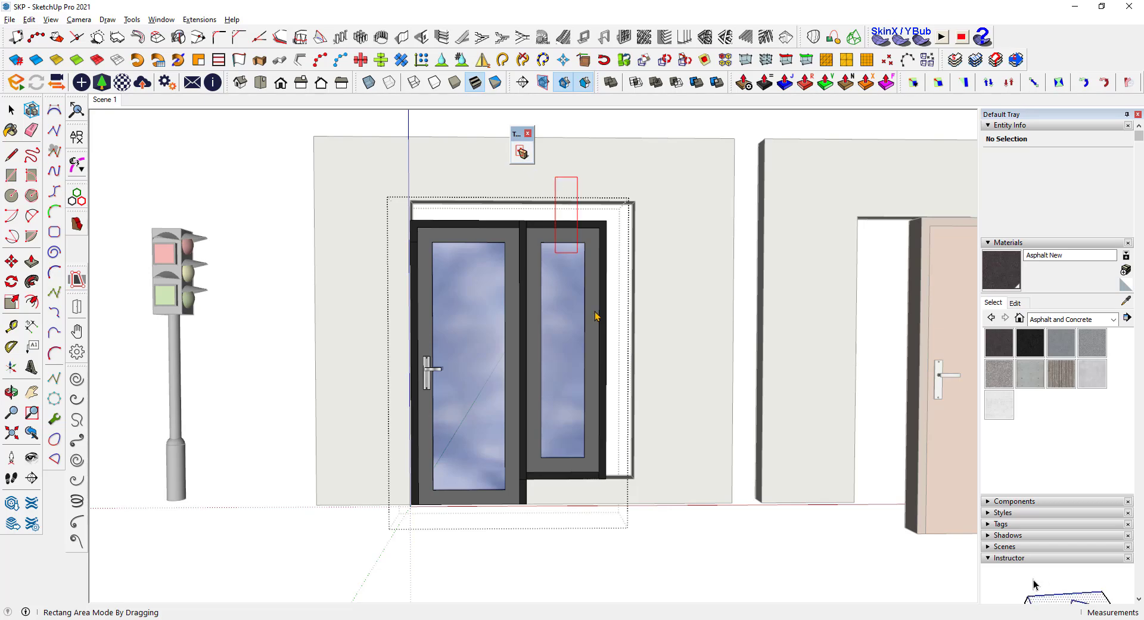
{"action": "left_click_drag", "start_coordinate": [655, 490], "coordinate": [652, 497]}
{"action": "middle_click_drag", "start_coordinate": [652, 497], "coordinate": [657, 531]}
{"action": "scroll", "coordinate": [592, 472], "scroll_direction": "up", "scroll_amount": 6}
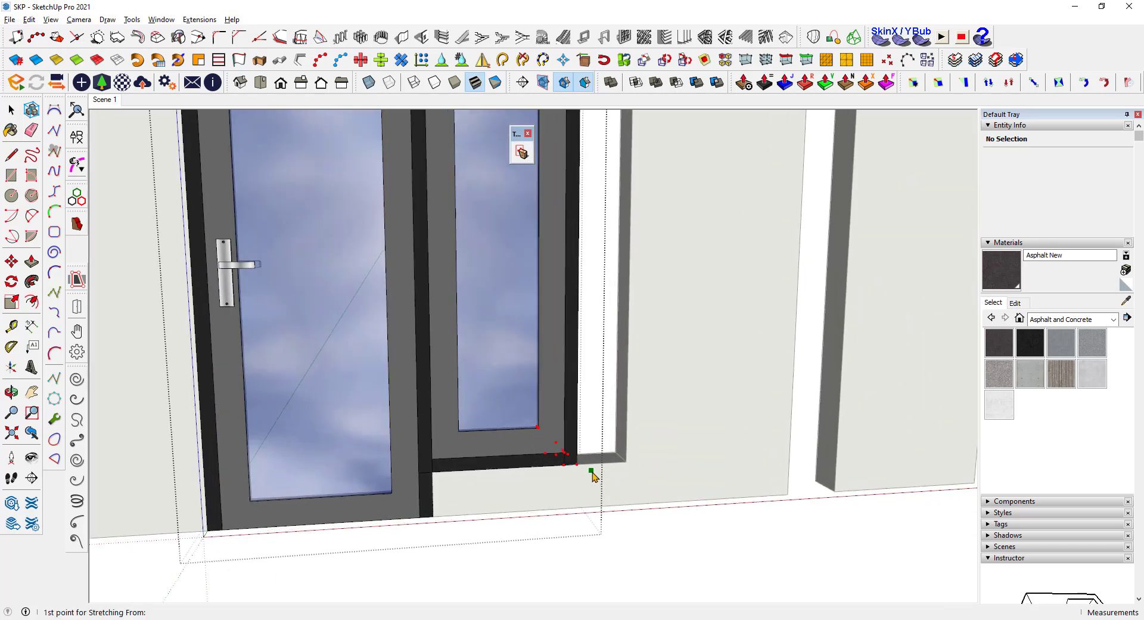
{"action": "scroll", "coordinate": [566, 468], "scroll_direction": "up", "scroll_amount": 2}
{"action": "left_click", "coordinate": [559, 446]}
{"action": "scroll", "coordinate": [797, 450], "scroll_direction": "up", "scroll_amount": 3}
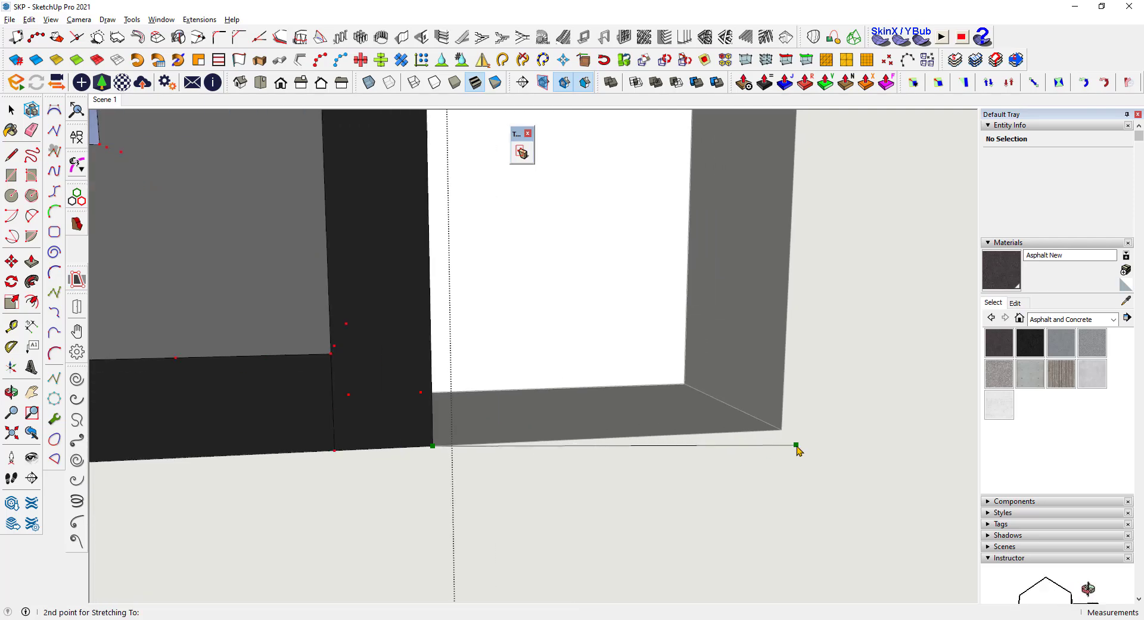
{"action": "scroll", "coordinate": [780, 434], "scroll_direction": "up", "scroll_amount": 3}
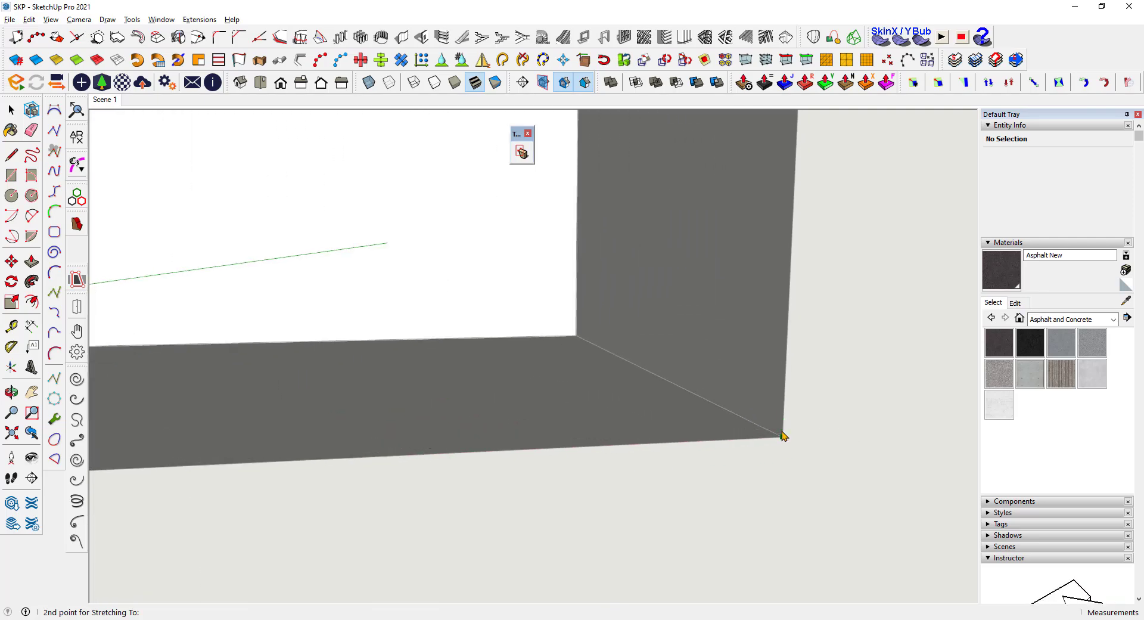
{"action": "left_click", "coordinate": [782, 439]}
{"action": "scroll", "coordinate": [749, 468], "scroll_direction": "down", "scroll_amount": 8}
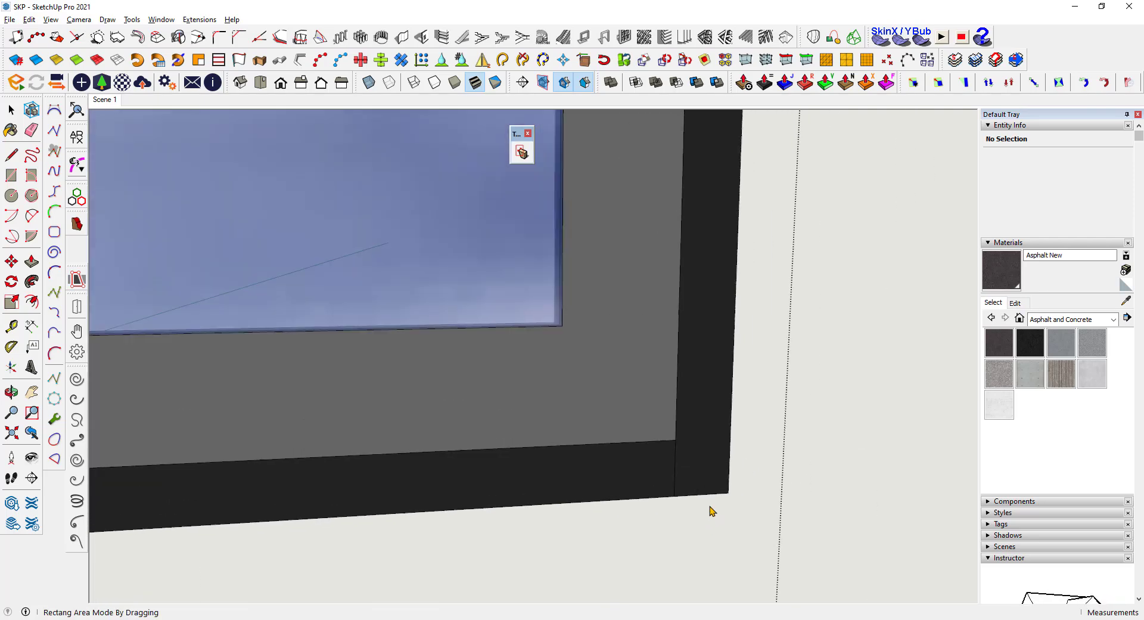
Stretch the top of the glazed door by area up to the opening's upper corner, and close the group
{"action": "scroll", "coordinate": [711, 499], "scroll_direction": "down", "scroll_amount": 1}
{"action": "scroll", "coordinate": [559, 306], "scroll_direction": "up", "scroll_amount": 4}
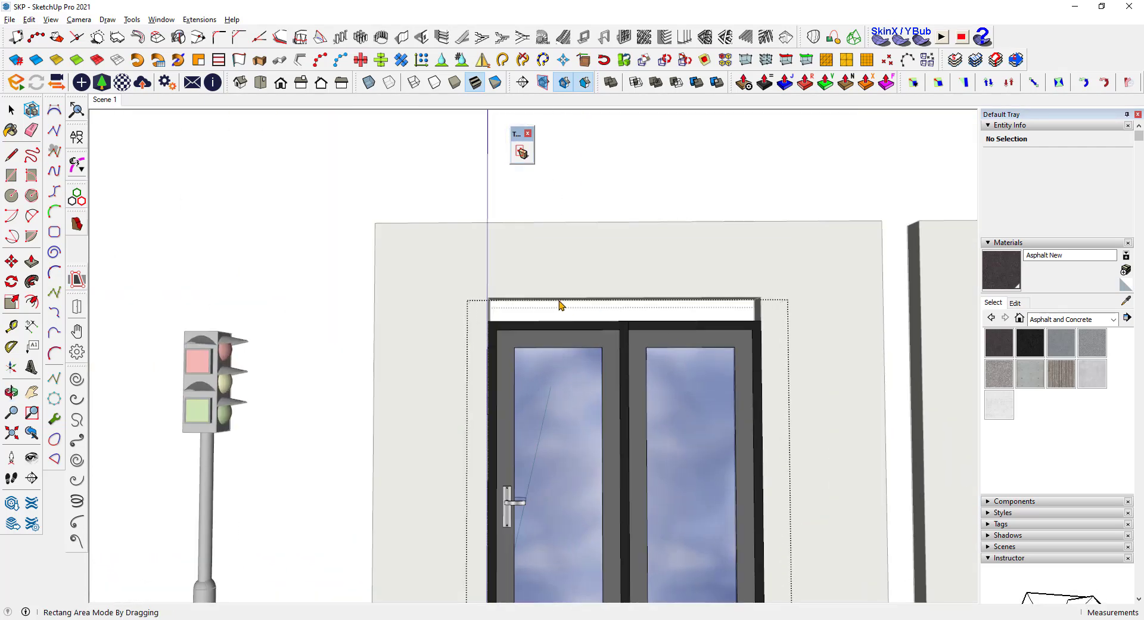
{"action": "left_click_drag", "start_coordinate": [769, 348], "coordinate": [806, 365]}
{"action": "scroll", "coordinate": [769, 352], "scroll_direction": "up", "scroll_amount": 5}
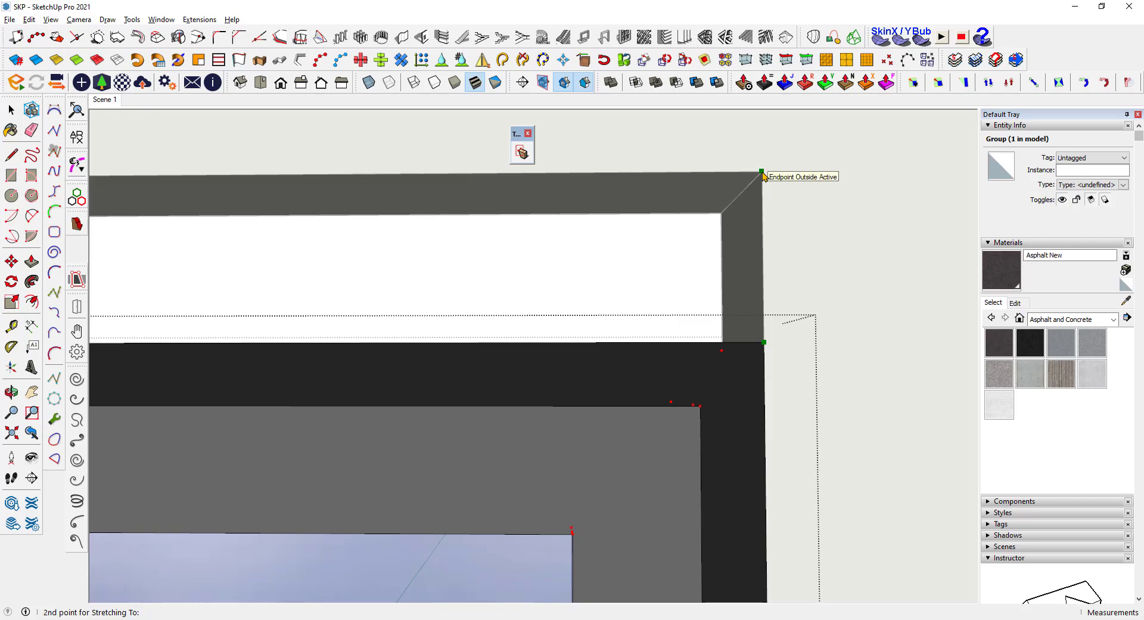
{"action": "left_click", "coordinate": [763, 173]}
{"action": "scroll", "coordinate": [638, 302], "scroll_direction": "down", "scroll_amount": 10}
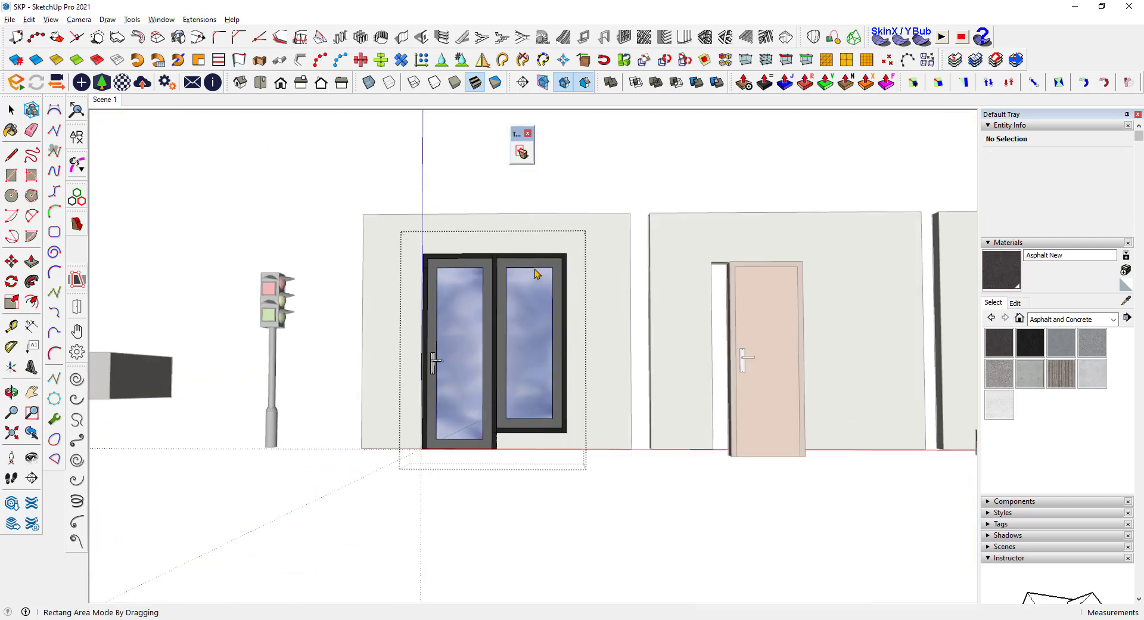
{"action": "middle_click_drag", "start_coordinate": [535, 272], "coordinate": [577, 334]}
{"action": "scroll", "coordinate": [577, 334], "scroll_direction": "up", "scroll_amount": 3}
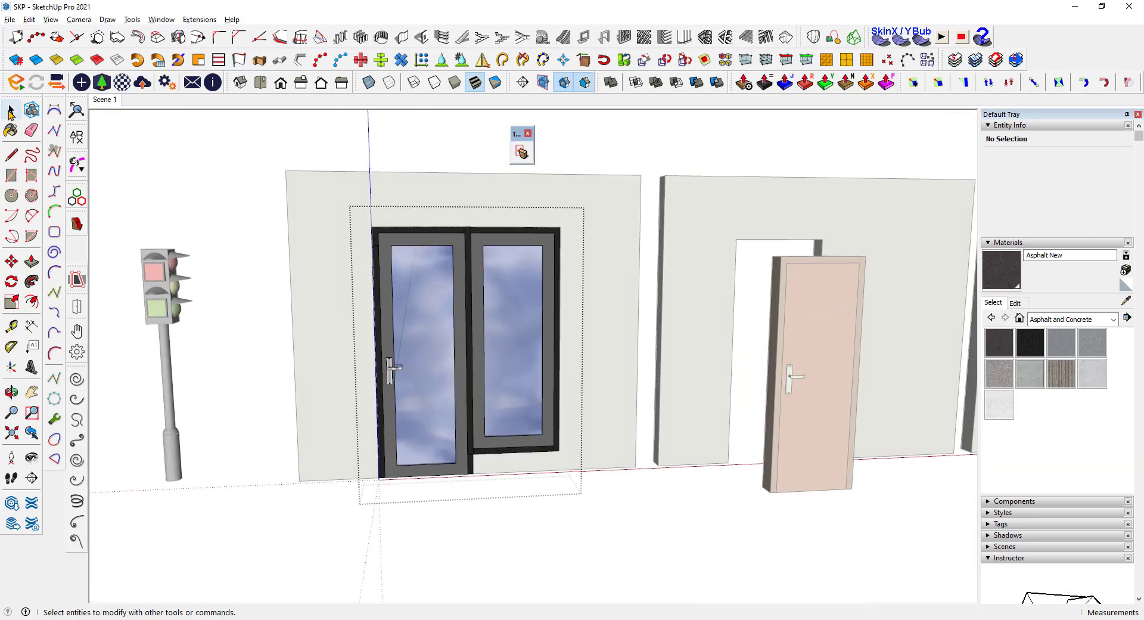
{"action": "left_click", "coordinate": [184, 157]}
Move the wooden door group by its lower corner to the base corner of the second wall's opening
{"action": "scroll", "coordinate": [249, 243], "scroll_direction": "down", "scroll_amount": 3}
{"action": "middle_click_drag", "start_coordinate": [680, 268], "coordinate": [657, 298]}
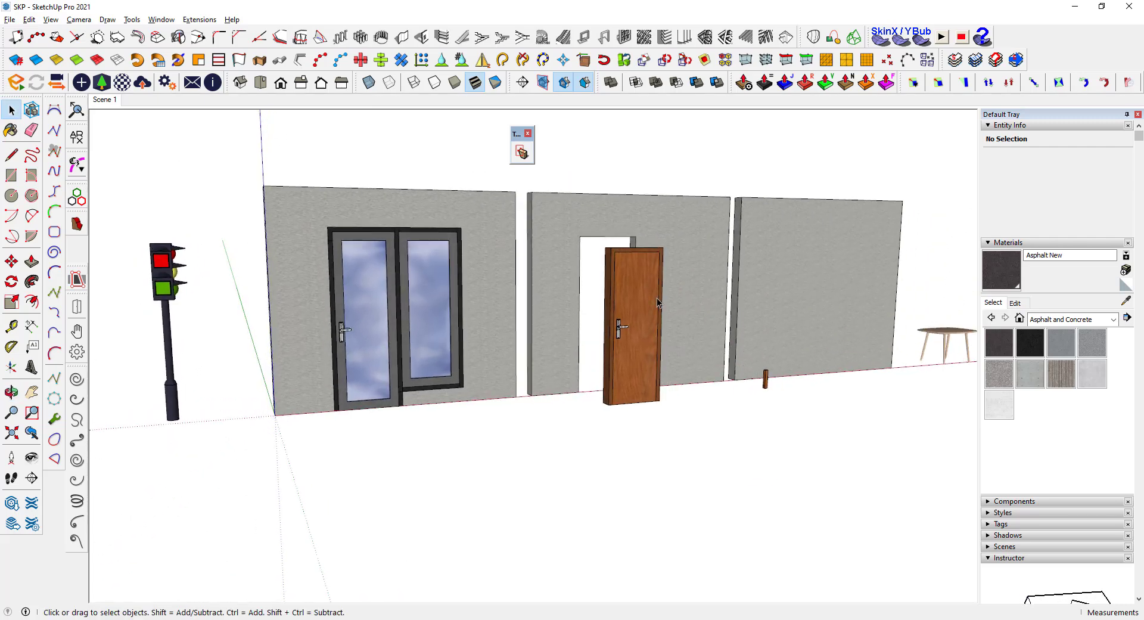
{"action": "scroll", "coordinate": [656, 298], "scroll_direction": "up", "scroll_amount": 3}
{"action": "middle_click_drag", "start_coordinate": [647, 363], "coordinate": [653, 387]}
{"action": "left_click", "coordinate": [638, 384]}
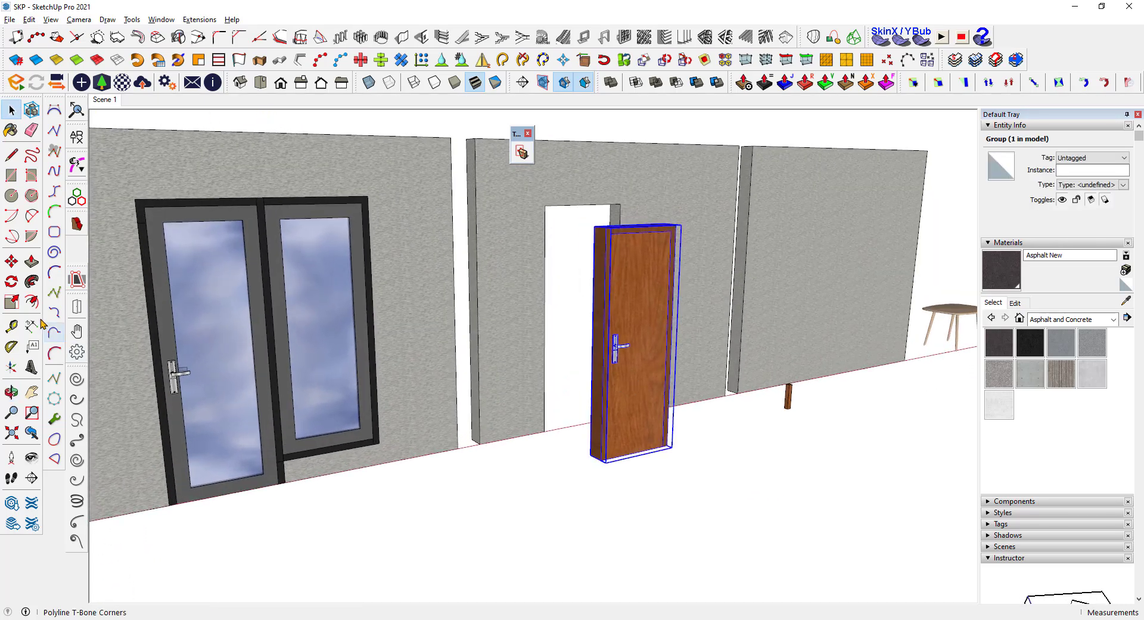
{"action": "middle_click_drag", "start_coordinate": [647, 477], "coordinate": [686, 488]}
{"action": "scroll", "coordinate": [626, 466], "scroll_direction": "up", "scroll_amount": 5}
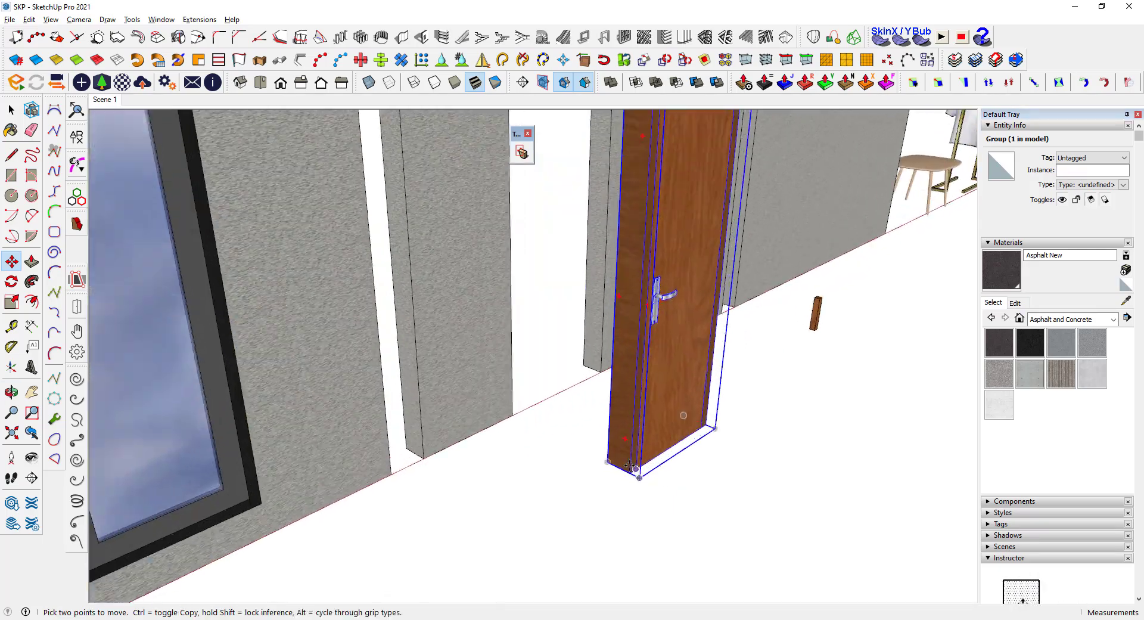
{"action": "left_click", "coordinate": [631, 482]}
{"action": "scroll", "coordinate": [460, 337], "scroll_direction": "up", "scroll_amount": 5}
{"action": "left_click", "coordinate": [424, 476]}
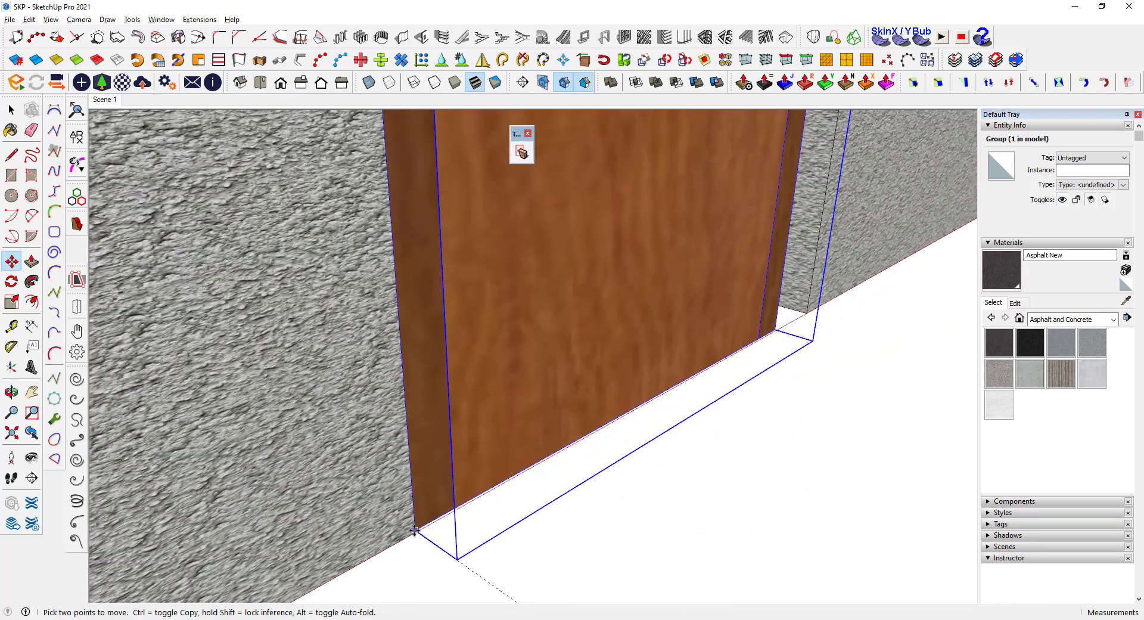
{"action": "scroll", "coordinate": [569, 513], "scroll_direction": "down", "scroll_amount": 4}
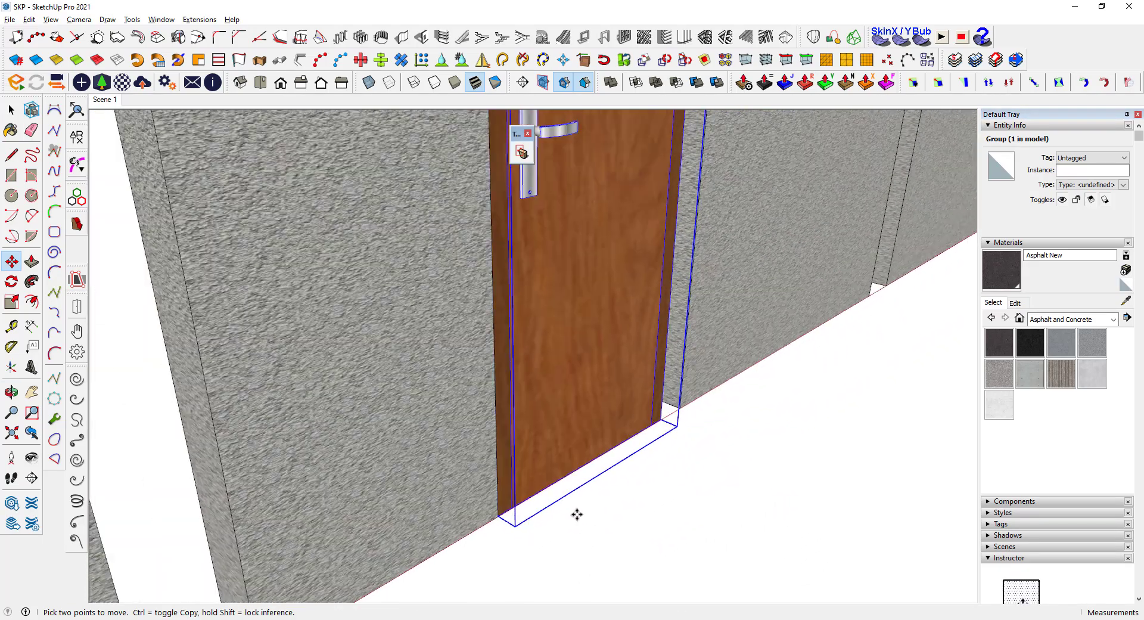
Open the wooden door group and try to stretch its side opposite the handle by area toward the wall opening's edge
{"action": "middle_click_drag", "start_coordinate": [577, 516], "coordinate": [436, 449]}
{"action": "scroll", "coordinate": [590, 509], "scroll_direction": "down", "scroll_amount": 6}
{"action": "middle_click_drag", "start_coordinate": [567, 427], "coordinate": [550, 411]}
{"action": "scroll", "coordinate": [576, 449], "scroll_direction": "up", "scroll_amount": 3}
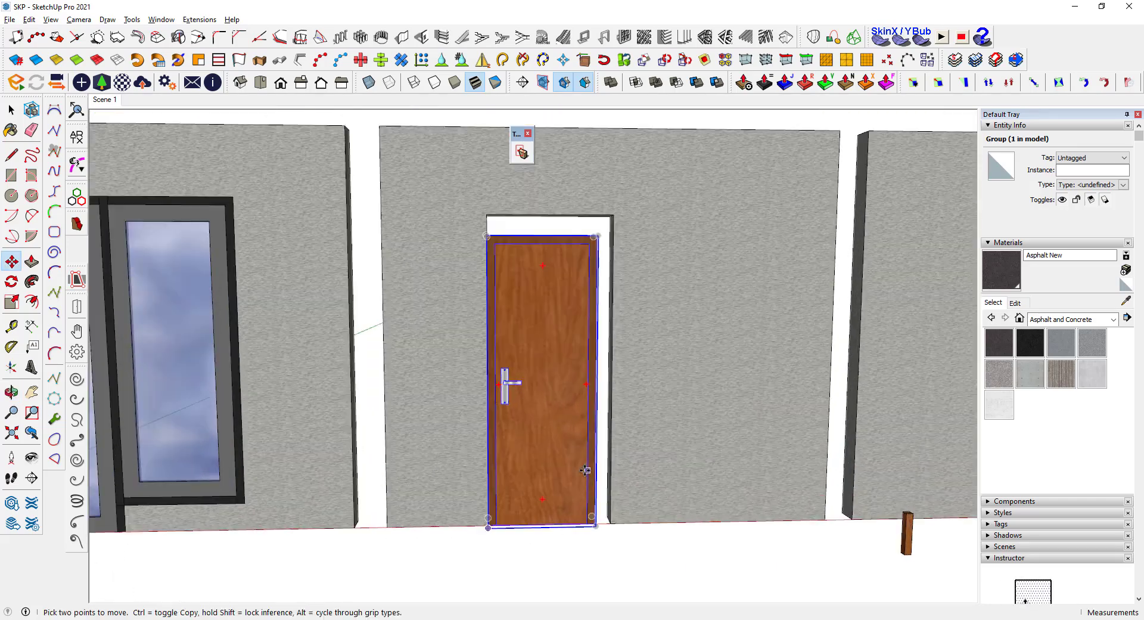
{"action": "key", "text": "space"}
{"action": "left_click", "coordinate": [523, 152]}
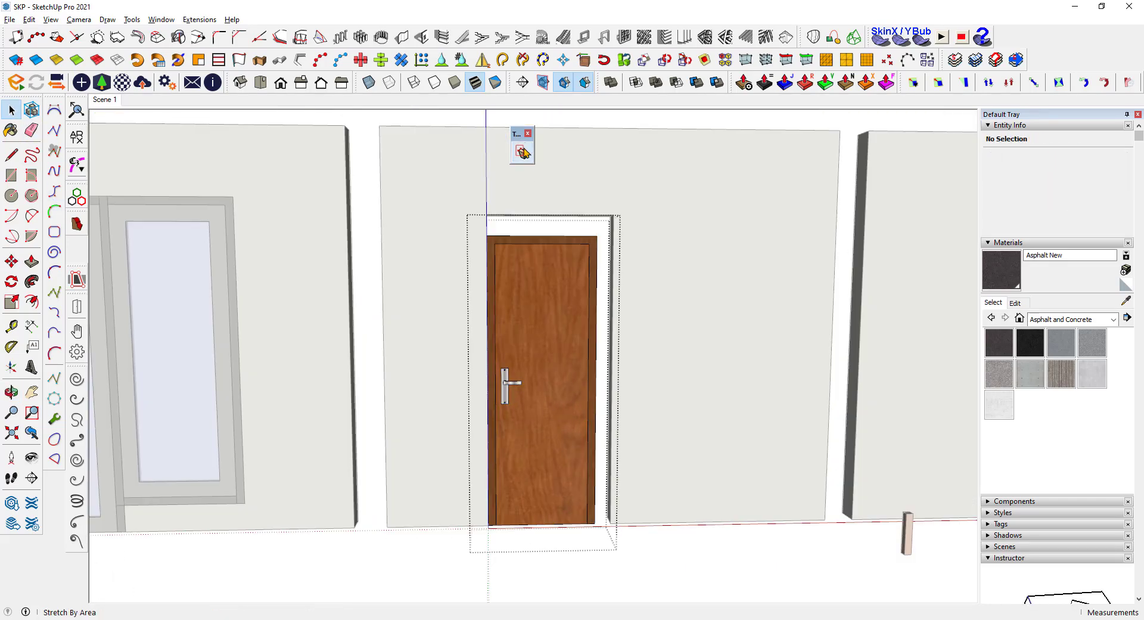
{"action": "scroll", "coordinate": [572, 217], "scroll_direction": "down", "scroll_amount": 1}
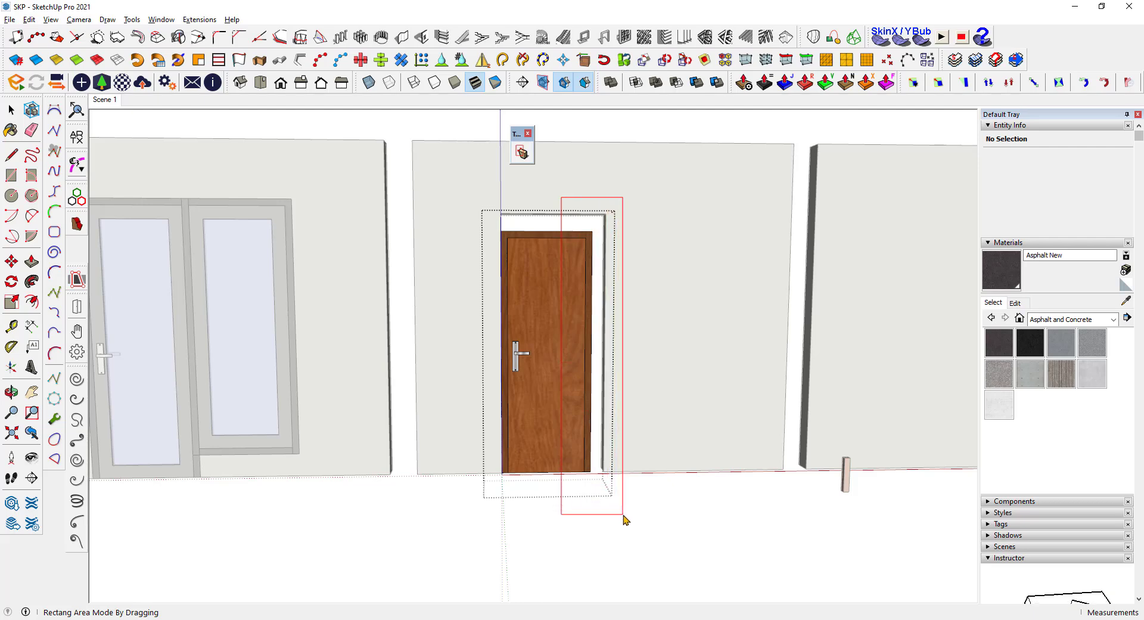
{"action": "left_click_drag", "start_coordinate": [623, 520], "coordinate": [623, 515]}
{"action": "scroll", "coordinate": [590, 477], "scroll_direction": "up", "scroll_amount": 6}
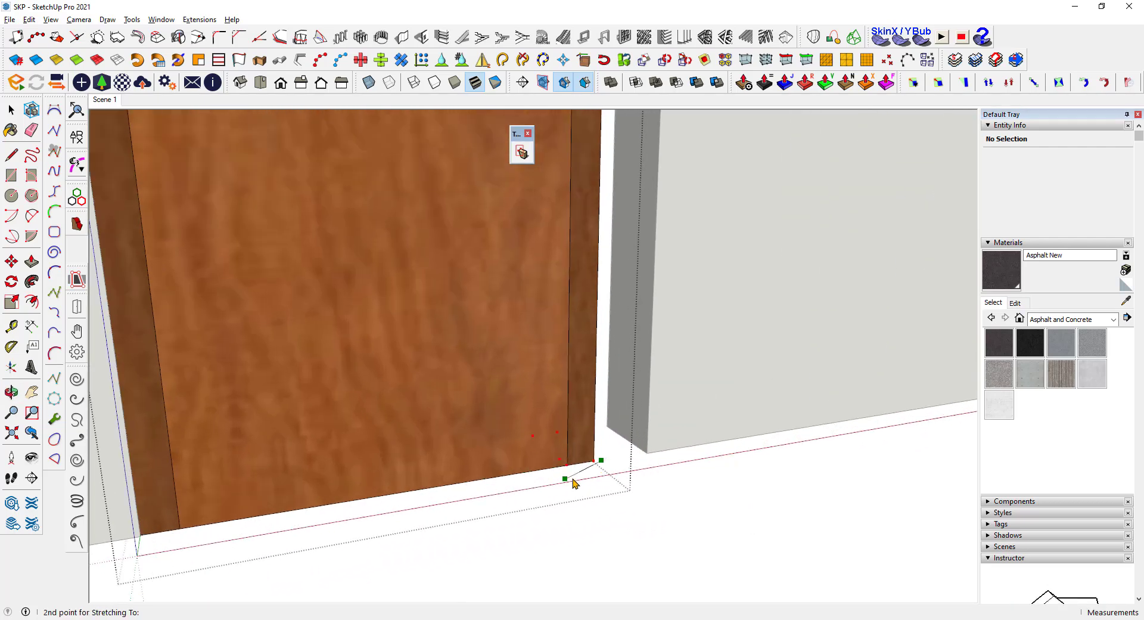
{"action": "left_click", "coordinate": [572, 480]}
{"action": "scroll", "coordinate": [589, 496], "scroll_direction": "down", "scroll_amount": 6}
{"action": "middle_click_drag", "start_coordinate": [588, 495], "coordinate": [592, 212]}
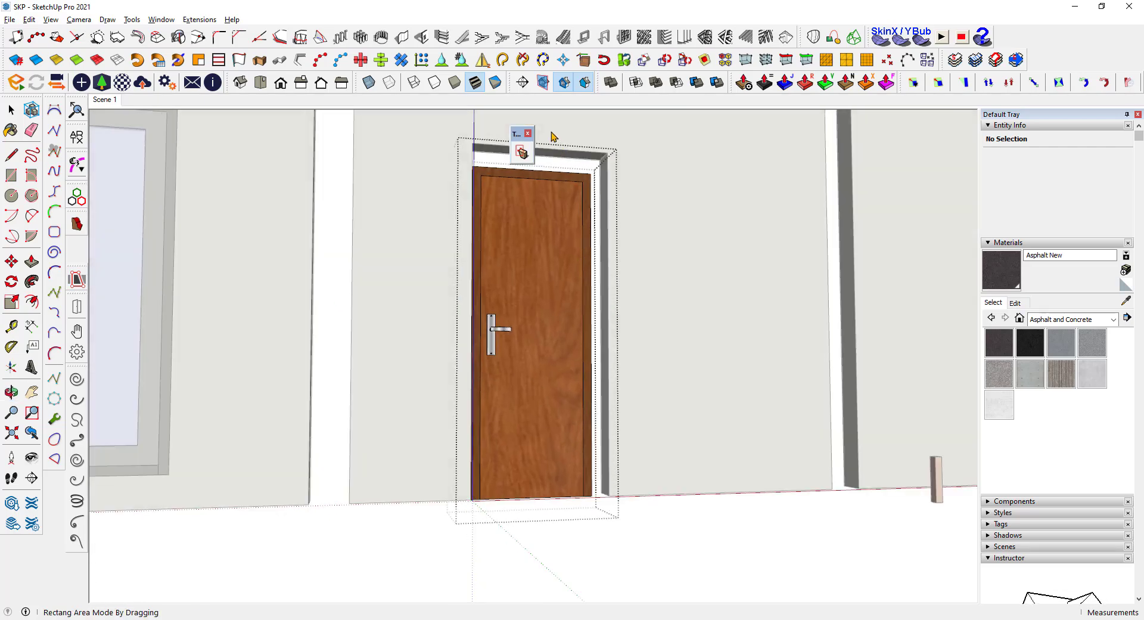
Stretch the wooden door's side opposite the handle by area to the lower outer corner of the wall opening
{"action": "left_click_drag", "start_coordinate": [649, 502], "coordinate": [636, 529]}
{"action": "scroll", "coordinate": [626, 536], "scroll_direction": "up", "scroll_amount": 8}
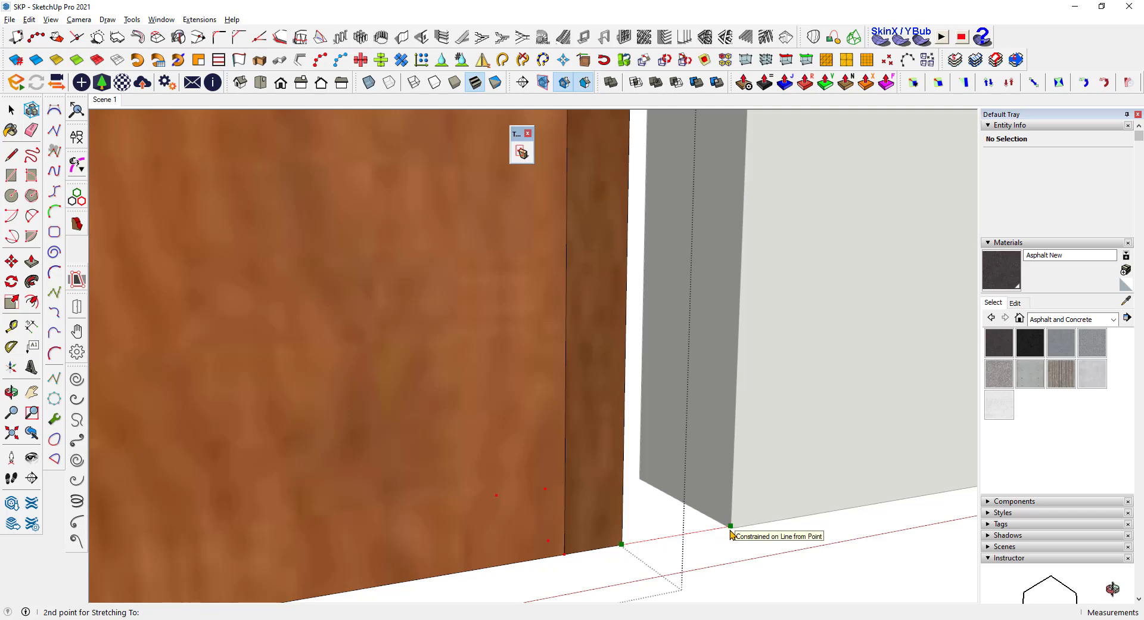
{"action": "left_click", "coordinate": [731, 527]}
{"action": "scroll", "coordinate": [749, 548], "scroll_direction": "down", "scroll_amount": 6}
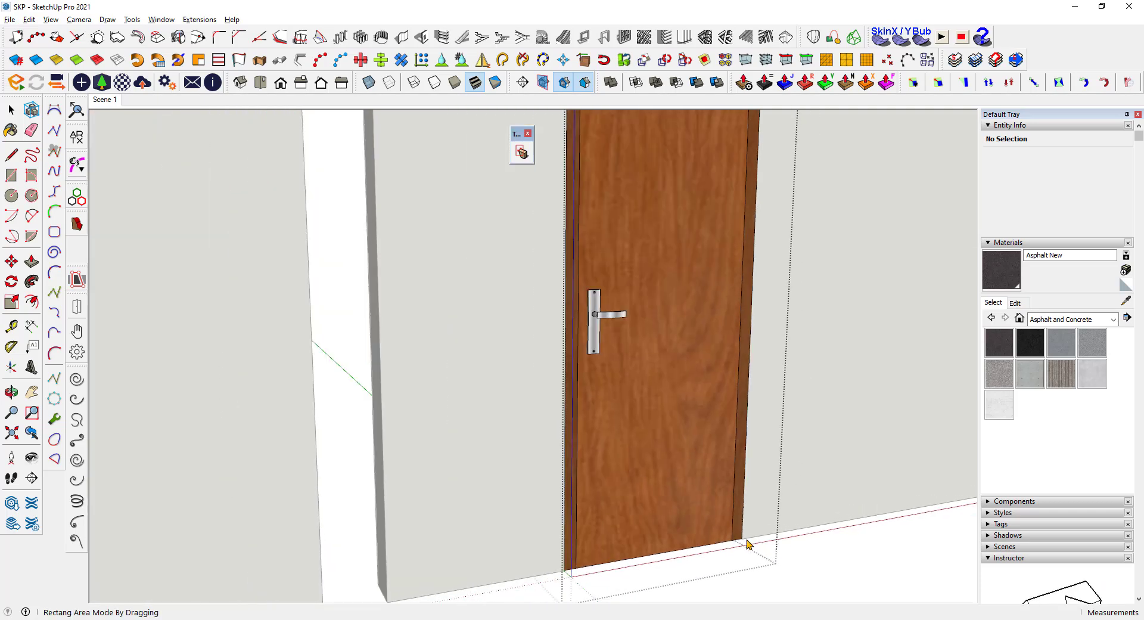
Stretch the top of the wooden door by area up to the opening's upper corner, and close the group
{"action": "middle_click_drag", "start_coordinate": [748, 546], "coordinate": [611, 451]}
{"action": "scroll", "coordinate": [614, 218], "scroll_direction": "up", "scroll_amount": 4}
{"action": "left_click_drag", "start_coordinate": [595, 209], "coordinate": [875, 325]}
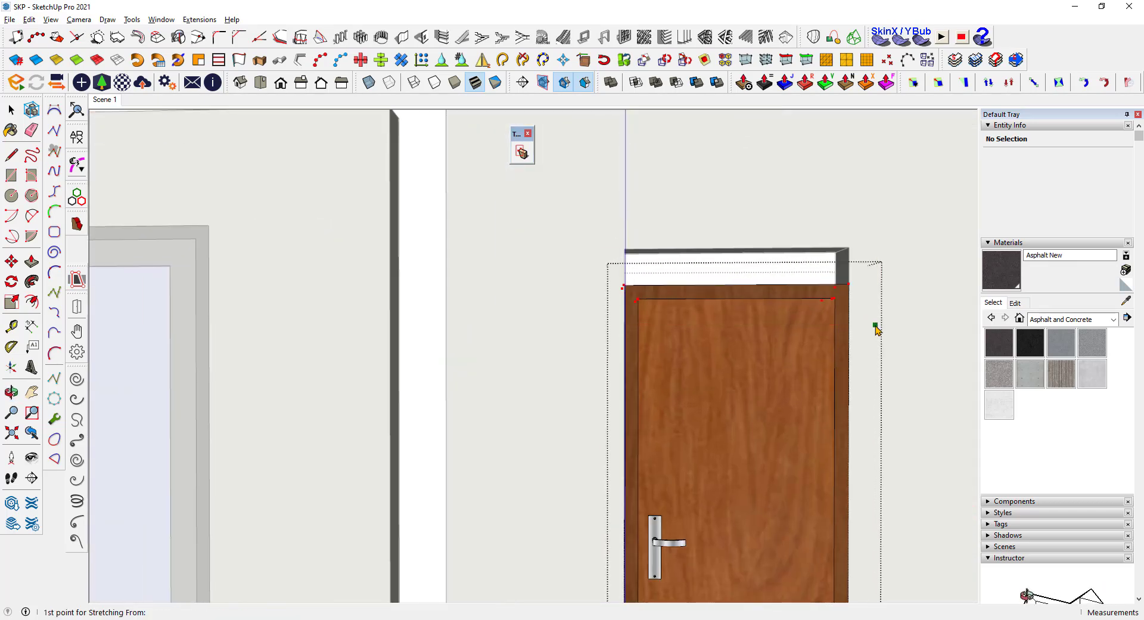
{"action": "scroll", "coordinate": [846, 263], "scroll_direction": "up", "scroll_amount": 3}
{"action": "scroll", "coordinate": [846, 263], "scroll_direction": "up", "scroll_amount": 3}
{"action": "scroll", "coordinate": [858, 312], "scroll_direction": "down", "scroll_amount": 1}
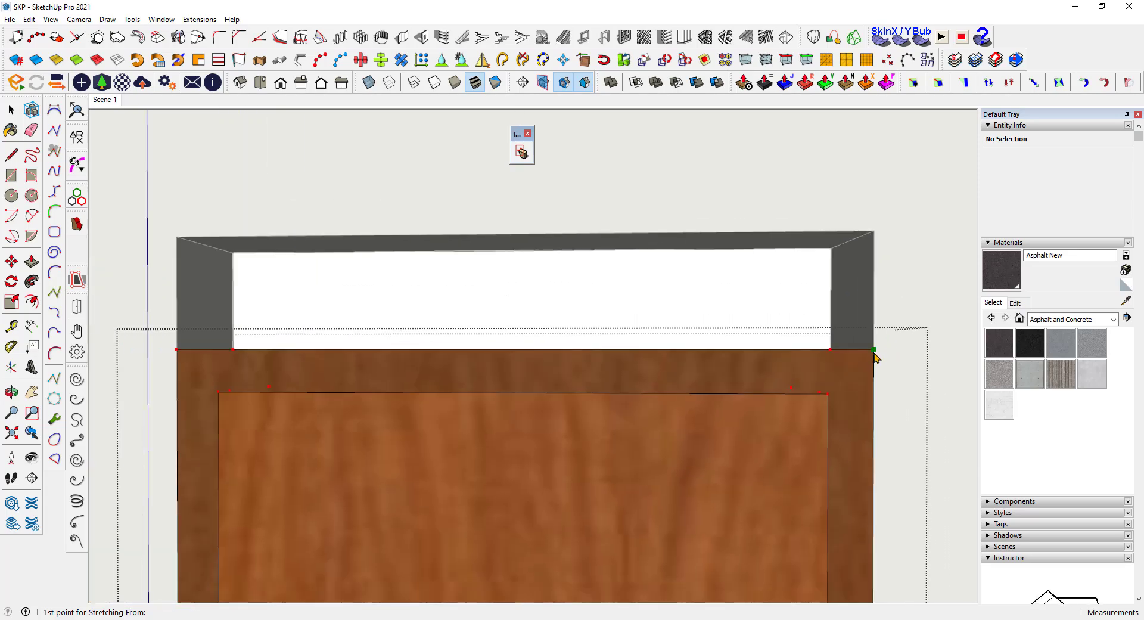
{"action": "left_click", "coordinate": [871, 233]}
{"action": "scroll", "coordinate": [567, 321], "scroll_direction": "down", "scroll_amount": 5}
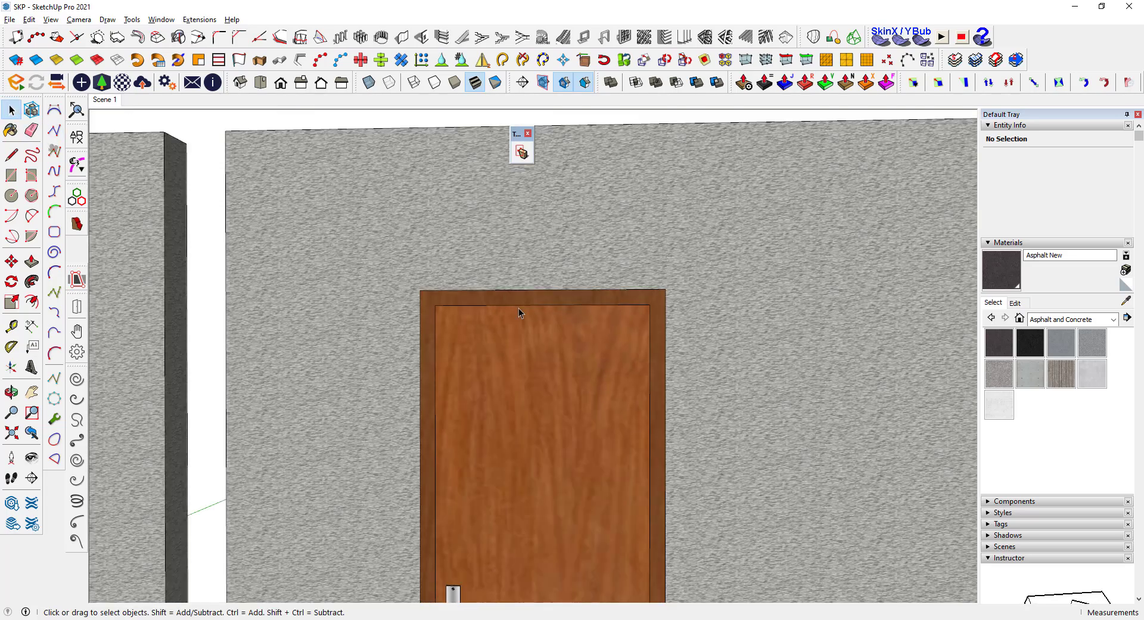
{"action": "scroll", "coordinate": [520, 312], "scroll_direction": "down", "scroll_amount": 5}
Move the short wooden slat by its lower corner to the base corner of the third wall
{"action": "middle_click_drag", "start_coordinate": [521, 314], "coordinate": [656, 471]}
{"action": "scroll", "coordinate": [677, 482], "scroll_direction": "up", "scroll_amount": 6}
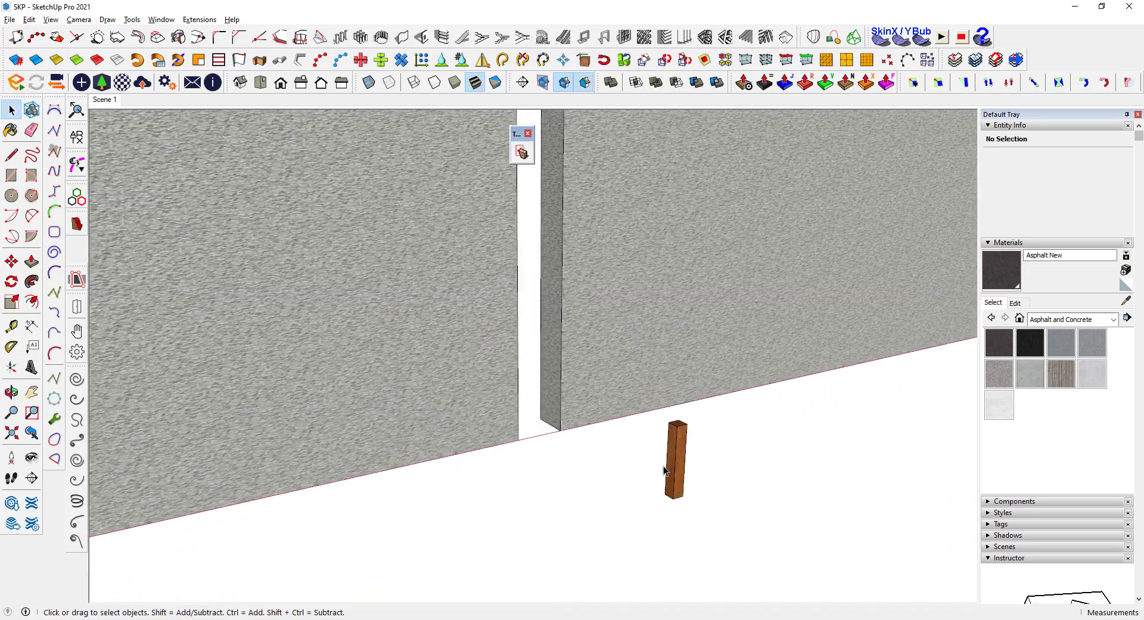
{"action": "left_click", "coordinate": [678, 484]}
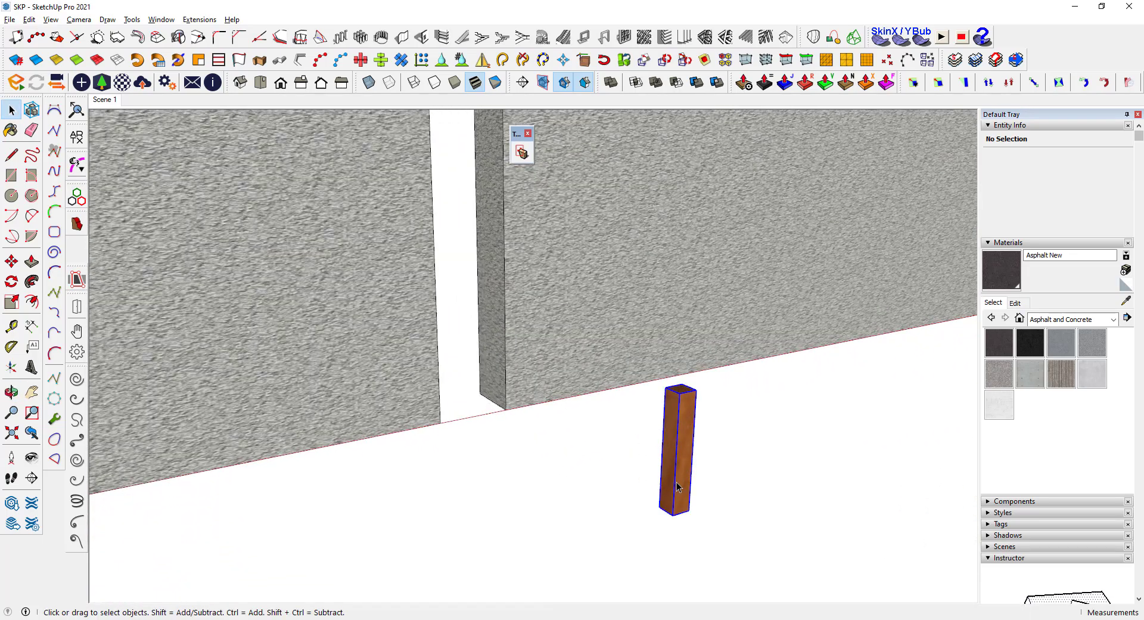
{"action": "left_click", "coordinate": [13, 264]}
{"action": "scroll", "coordinate": [641, 485], "scroll_direction": "up", "scroll_amount": 3}
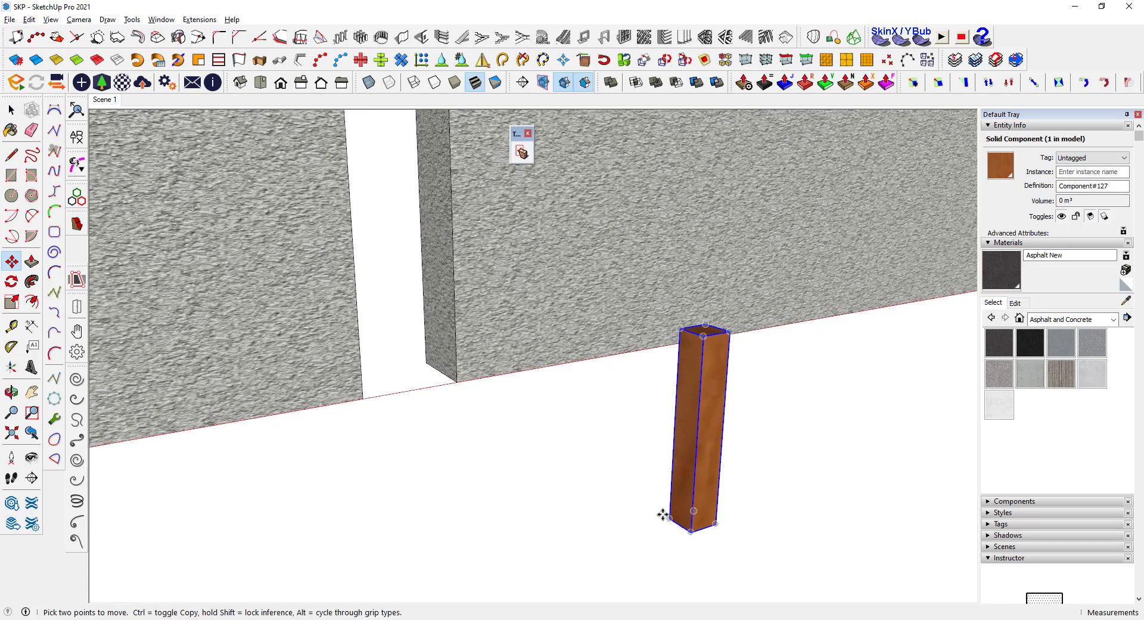
{"action": "left_click", "coordinate": [669, 516]}
{"action": "scroll", "coordinate": [492, 359], "scroll_direction": "up", "scroll_amount": 3}
{"action": "left_click", "coordinate": [415, 408]}
{"action": "scroll", "coordinate": [472, 488], "scroll_direction": "down", "scroll_amount": 2}
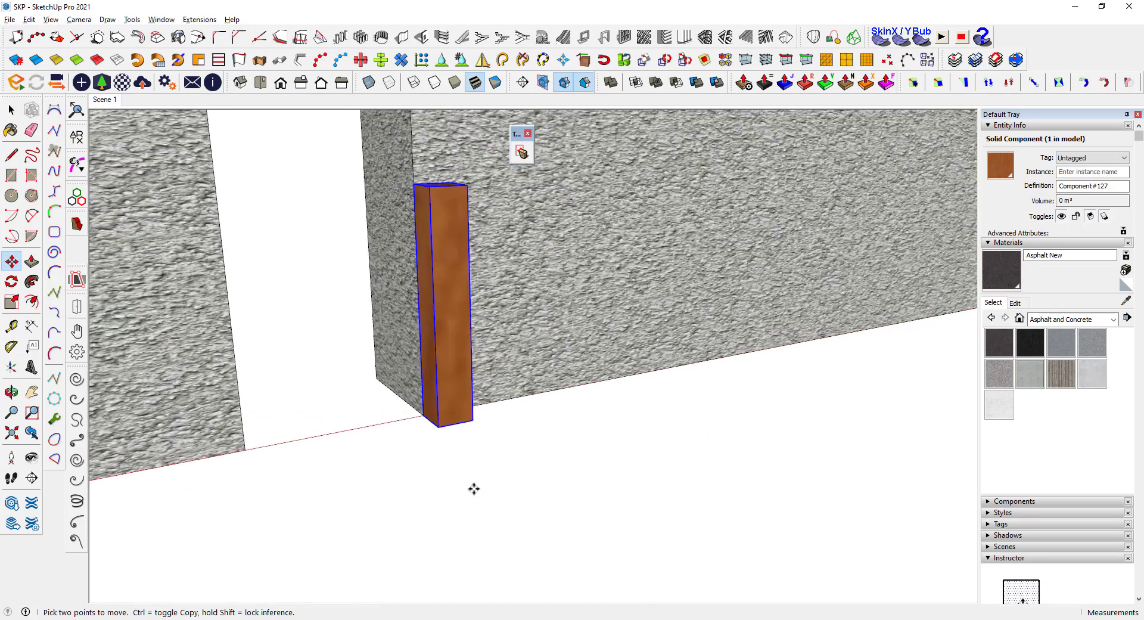
Copy the slat to the far base corner of the third wall and fill the span with an evenly spaced row of 61 slats
{"action": "middle_click_drag", "start_coordinate": [473, 488], "coordinate": [347, 419]}
{"action": "scroll", "coordinate": [527, 395], "scroll_direction": "up", "scroll_amount": 2}
{"action": "scroll", "coordinate": [526, 387], "scroll_direction": "down", "scroll_amount": 10}
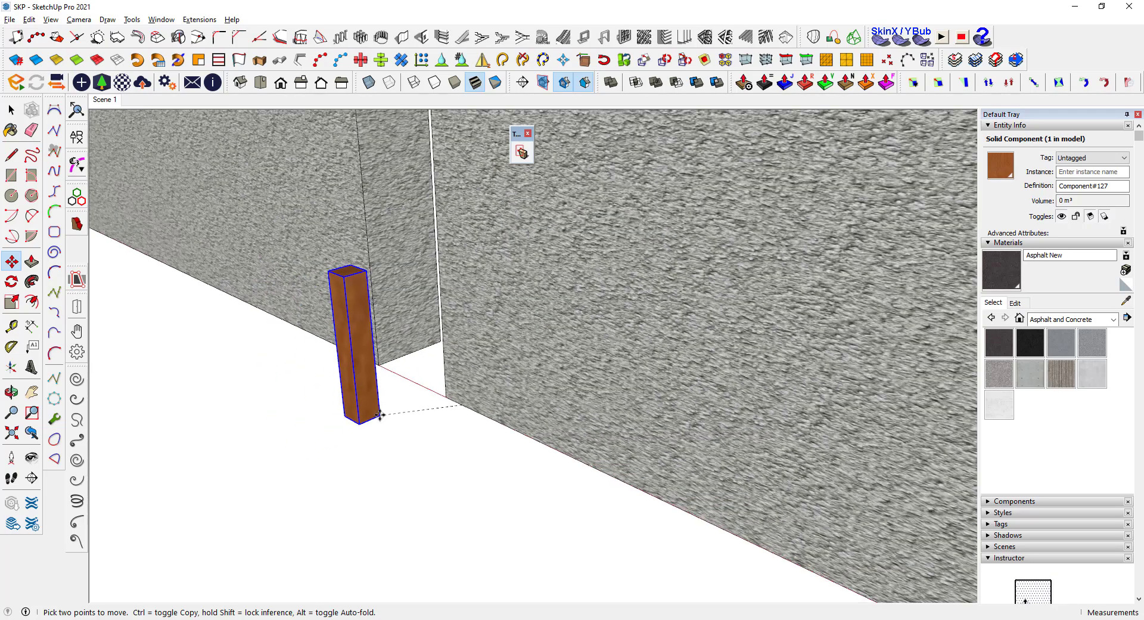
{"action": "key", "text": "ctrl"}
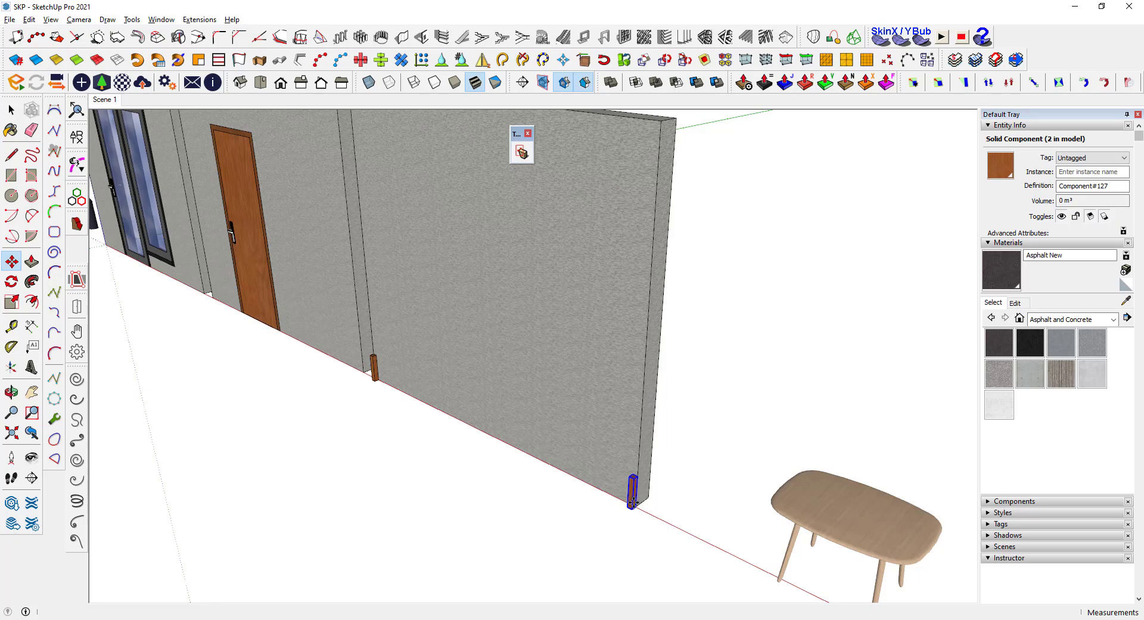
{"action": "key", "text": "Return"}
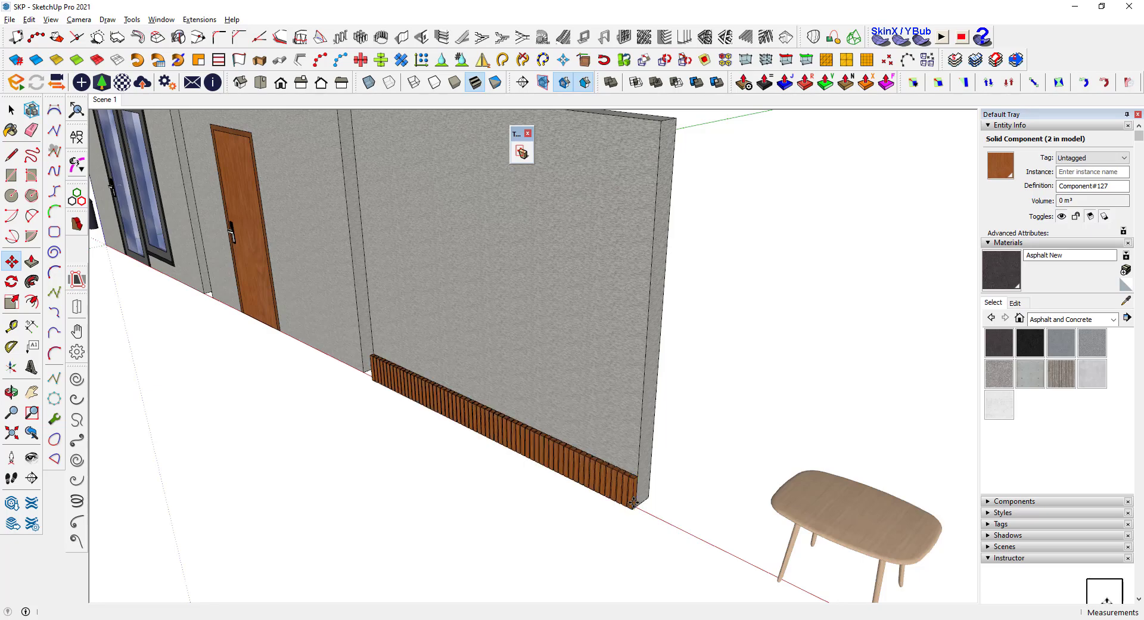
Select all the slats along the third wall's base and make them one group
{"action": "scroll", "coordinate": [490, 449], "scroll_direction": "up", "scroll_amount": 4}
{"action": "middle_click_drag", "start_coordinate": [475, 470], "coordinate": [660, 362]}
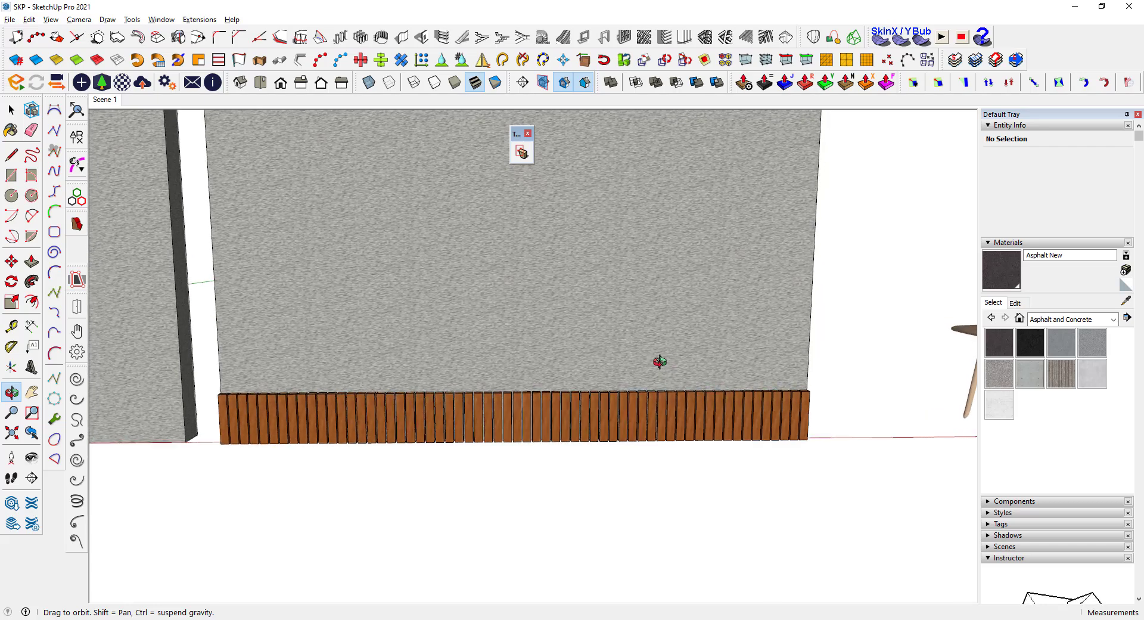
{"action": "left_click", "coordinate": [11, 109]}
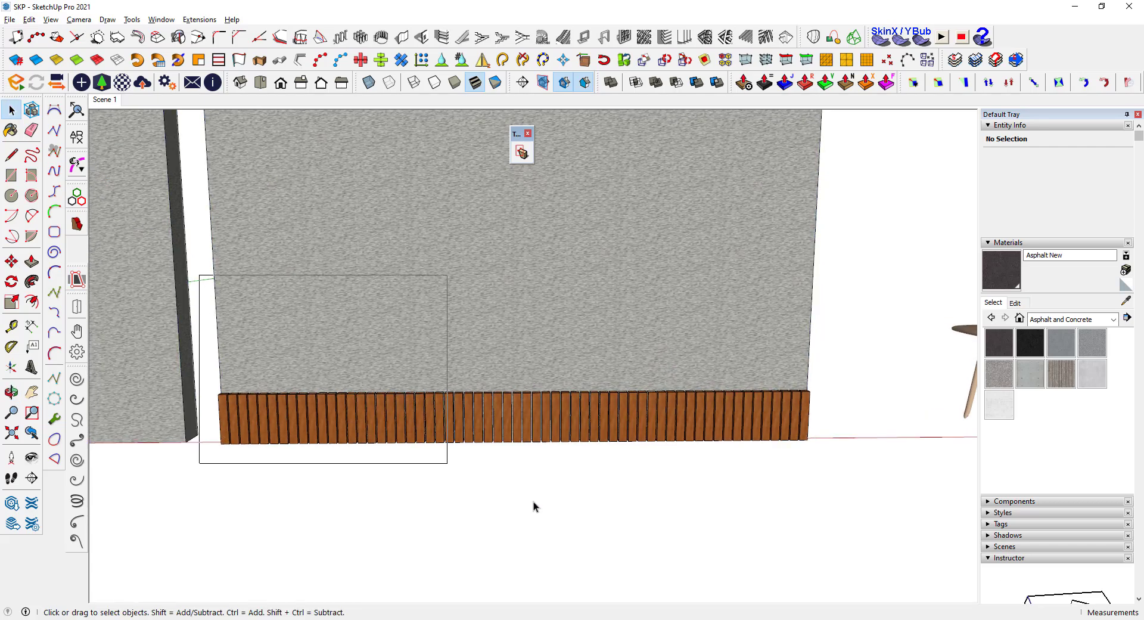
{"action": "left_click_drag", "start_coordinate": [534, 502], "coordinate": [816, 527]}
{"action": "right_click", "coordinate": [686, 424]}
{"action": "mouse_move", "coordinate": [751, 242]}
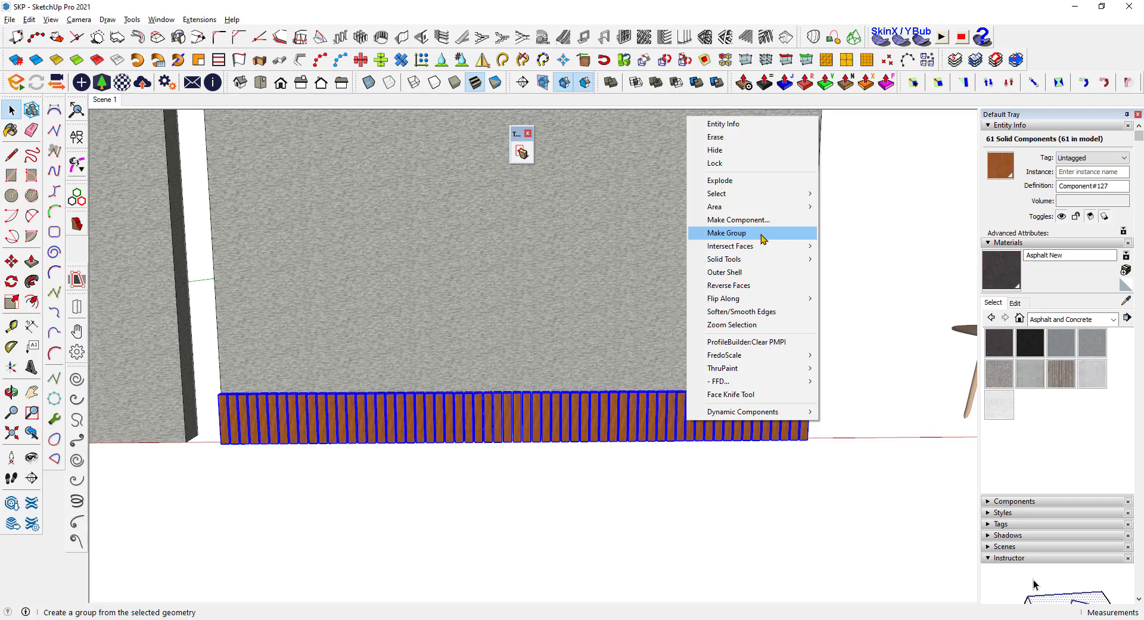
{"action": "left_click", "coordinate": [763, 233]}
Open the slat group, stretch all slat tops by area up to the wall's upper corner, and close the group
{"action": "middle_click_drag", "start_coordinate": [537, 412], "coordinate": [563, 155]}
{"action": "double_click", "coordinate": [528, 416]}
{"action": "left_click", "coordinate": [522, 154]}
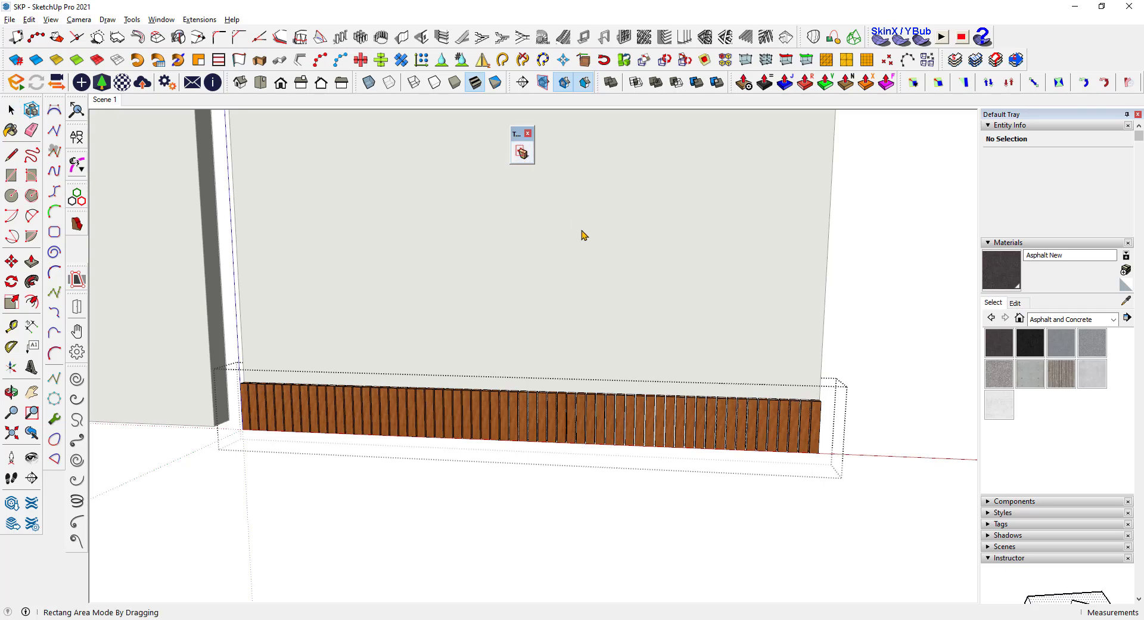
{"action": "middle_click_drag", "start_coordinate": [583, 235], "coordinate": [322, 308]}
{"action": "left_click_drag", "start_coordinate": [240, 271], "coordinate": [795, 371]}
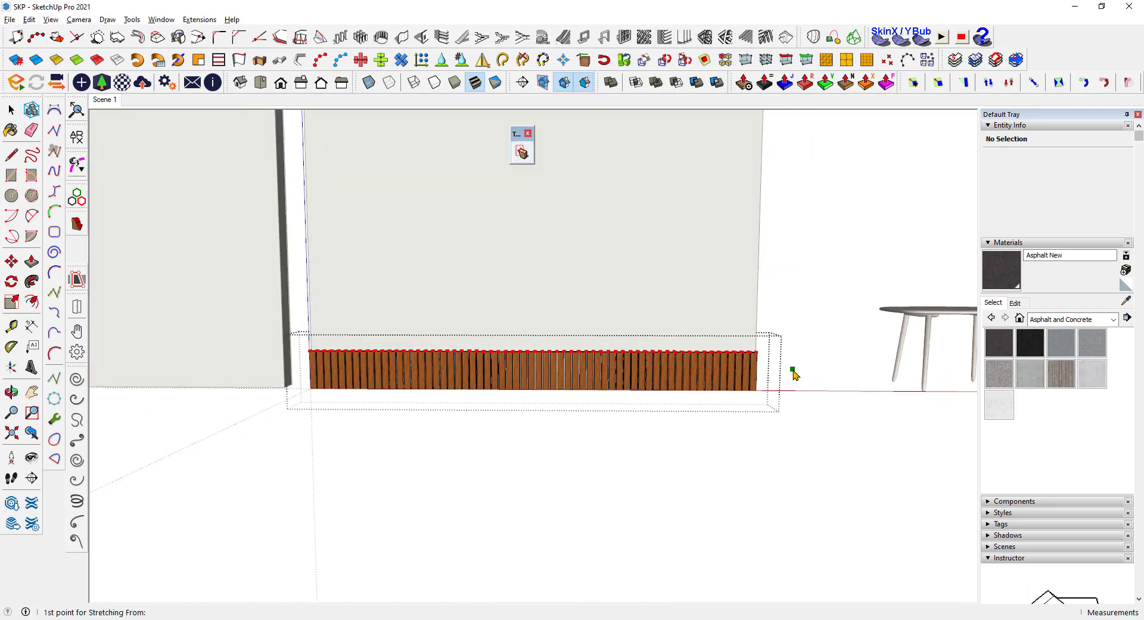
{"action": "middle_click_drag", "start_coordinate": [779, 369], "coordinate": [641, 458]}
{"action": "left_click", "coordinate": [635, 448]}
{"action": "scroll", "coordinate": [661, 507], "scroll_direction": "down", "scroll_amount": 15}
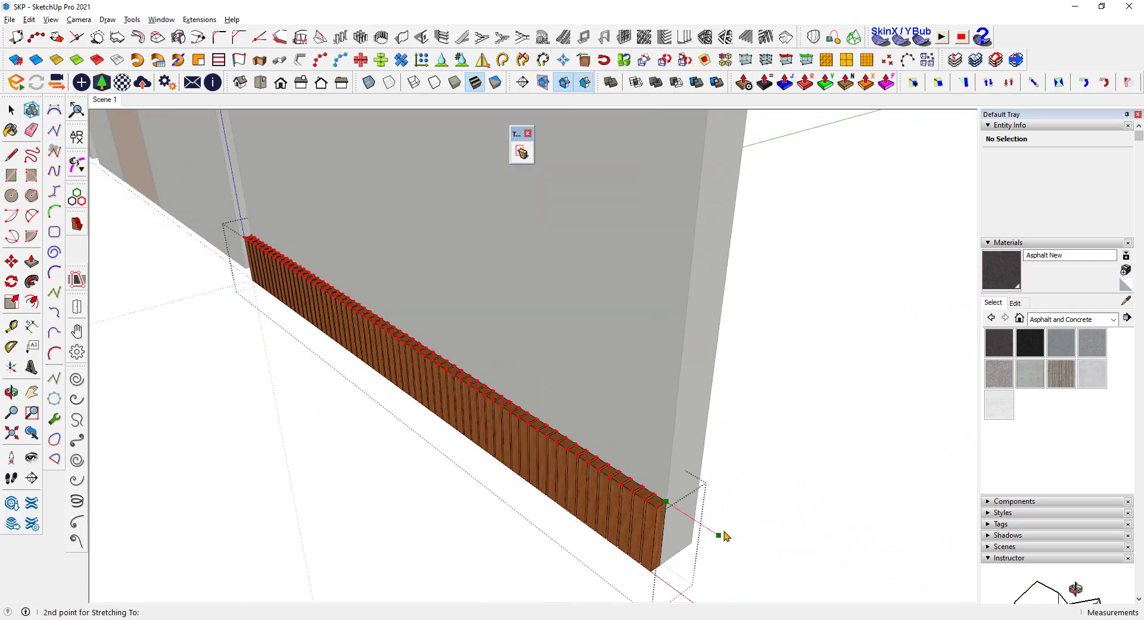
{"action": "scroll", "coordinate": [777, 383], "scroll_direction": "up", "scroll_amount": 3}
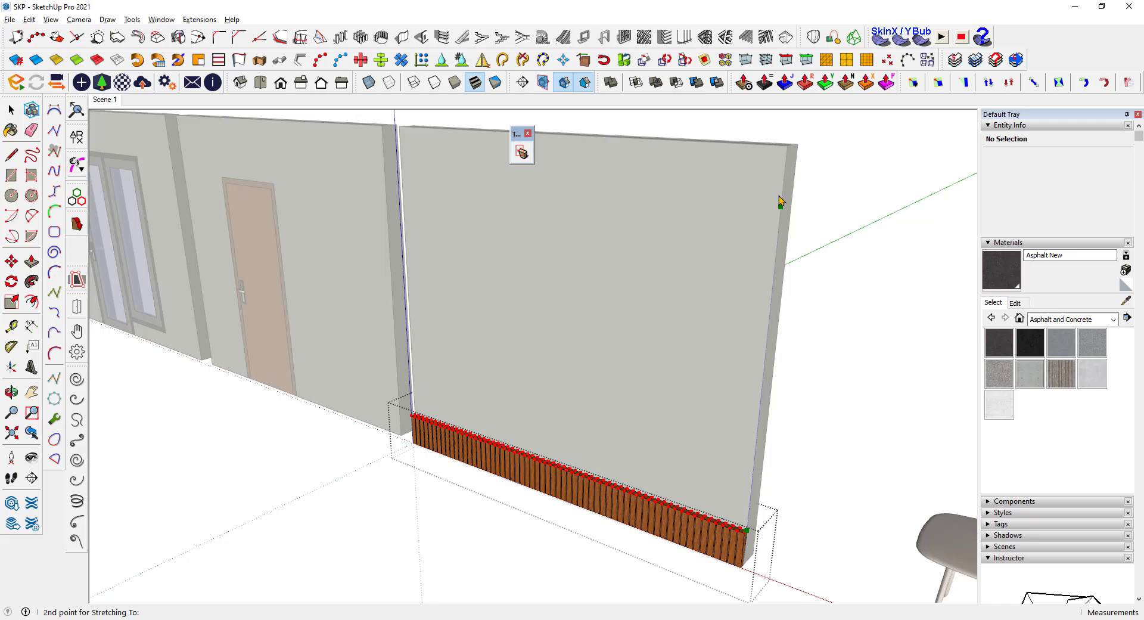
{"action": "left_click", "coordinate": [787, 145]}
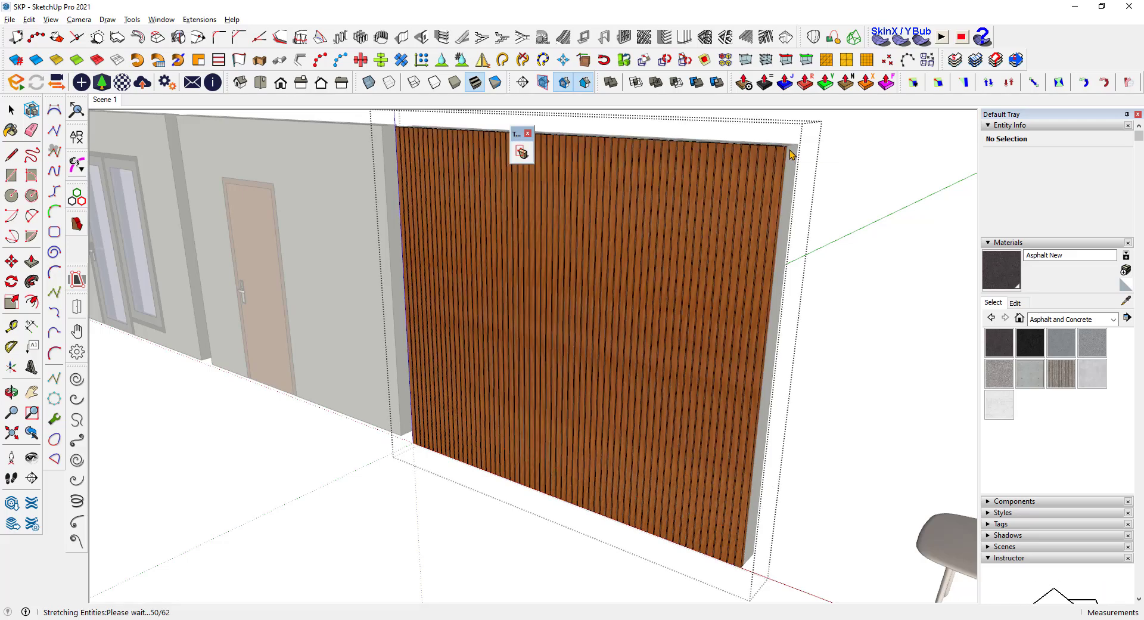
{"action": "middle_click_drag", "start_coordinate": [734, 241], "coordinate": [781, 256]}
{"action": "scroll", "coordinate": [671, 349], "scroll_direction": "down", "scroll_amount": 4}
{"action": "middle_click_drag", "start_coordinate": [627, 340], "coordinate": [671, 327]}
{"action": "scroll", "coordinate": [687, 305], "scroll_direction": "up", "scroll_amount": 4}
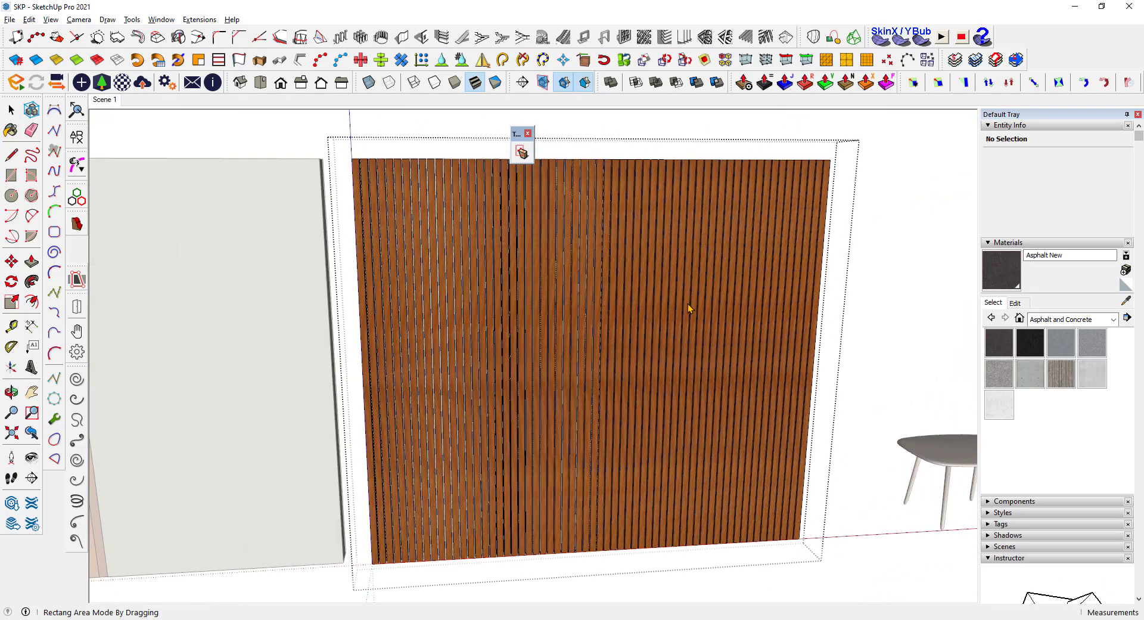
{"action": "scroll", "coordinate": [602, 302], "scroll_direction": "down", "scroll_amount": 2}
{"action": "left_click", "coordinate": [10, 110]}
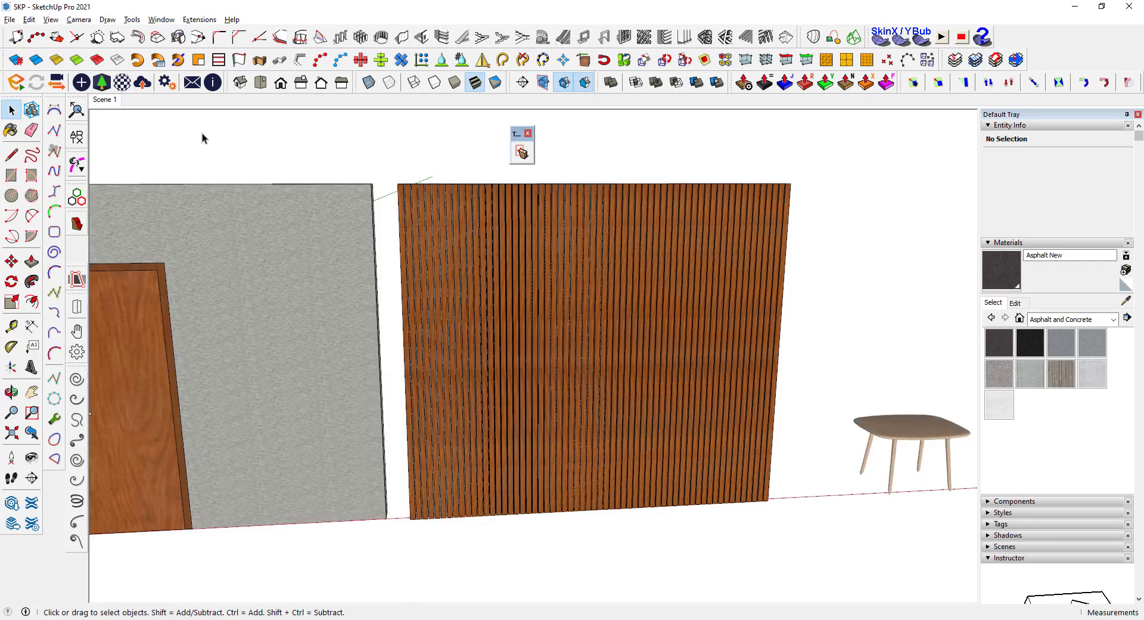
Open the table group and stretch the end nearest the slat wall outward by area along the red axis to lengthen the table
{"action": "middle_click_drag", "start_coordinate": [204, 135], "coordinate": [741, 349]}
{"action": "scroll", "coordinate": [806, 417], "scroll_direction": "up", "scroll_amount": 4}
{"action": "double_click", "coordinate": [671, 343]}
{"action": "scroll", "coordinate": [672, 346], "scroll_direction": "down", "scroll_amount": 2}
{"action": "middle_click_drag", "start_coordinate": [677, 400], "coordinate": [674, 389]}
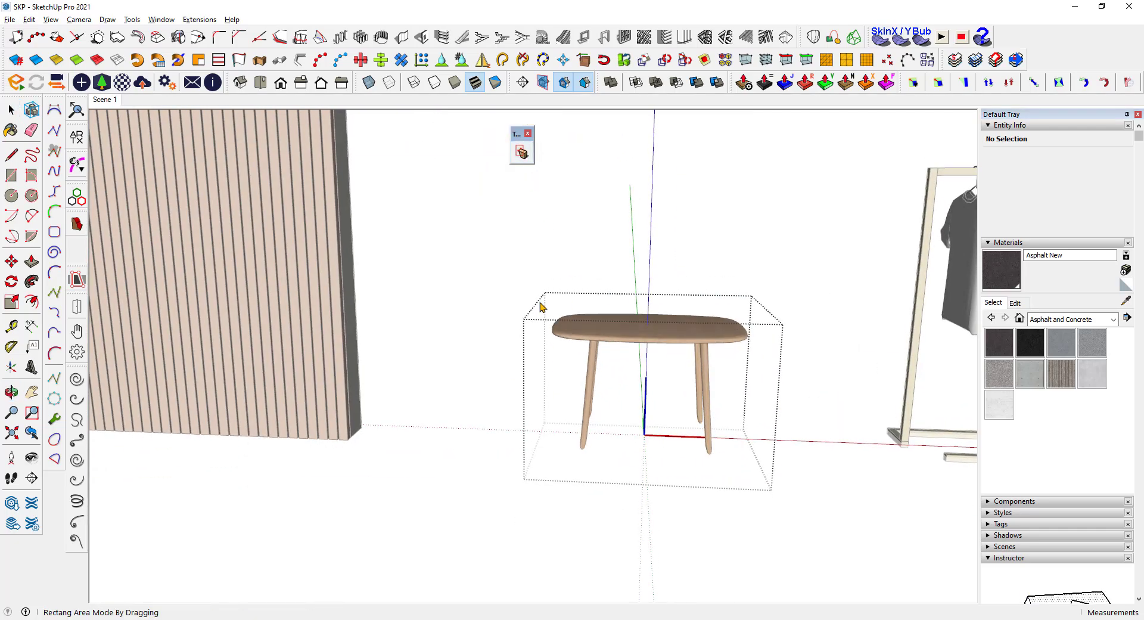
{"action": "left_click_drag", "start_coordinate": [503, 270], "coordinate": [662, 500]}
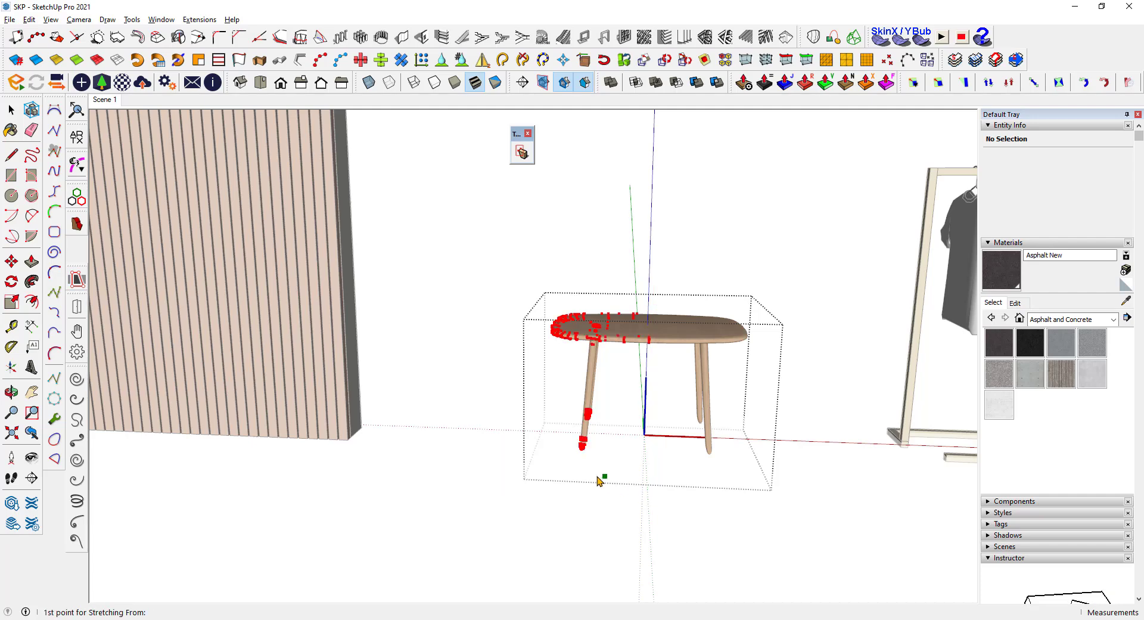
{"action": "left_click", "coordinate": [544, 475]}
{"action": "left_click_drag", "start_coordinate": [615, 518], "coordinate": [614, 517]}
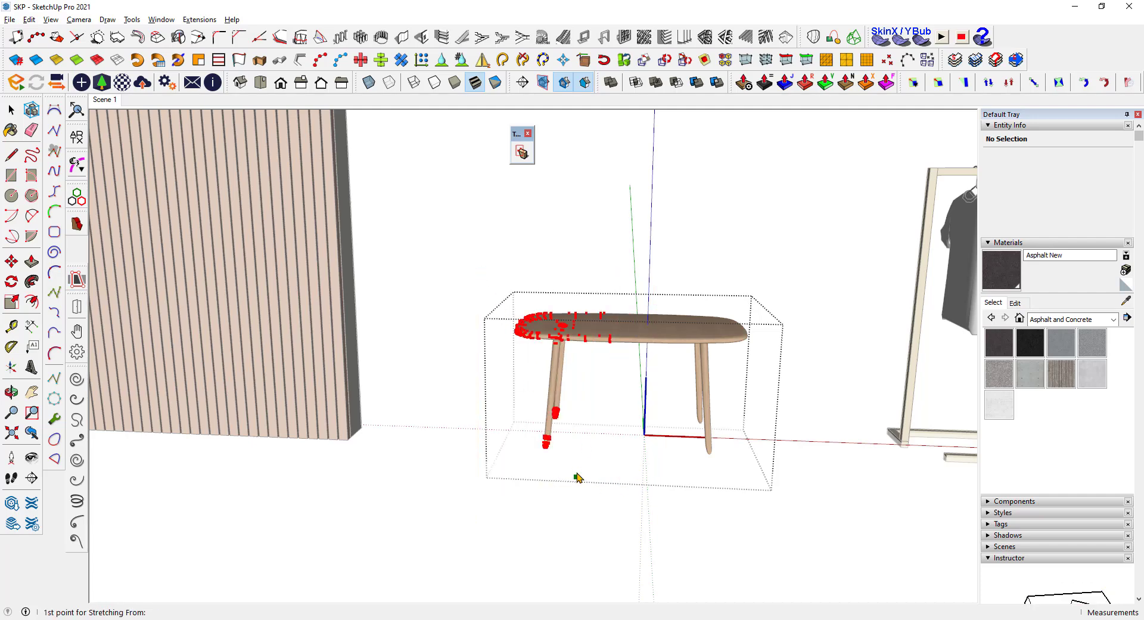
Finish lengthening the table at its selected end, and widen it by stretching one long side outward by area along the green axis
{"action": "left_click", "coordinate": [548, 475]}
{"action": "middle_click_drag", "start_coordinate": [544, 473], "coordinate": [536, 408]}
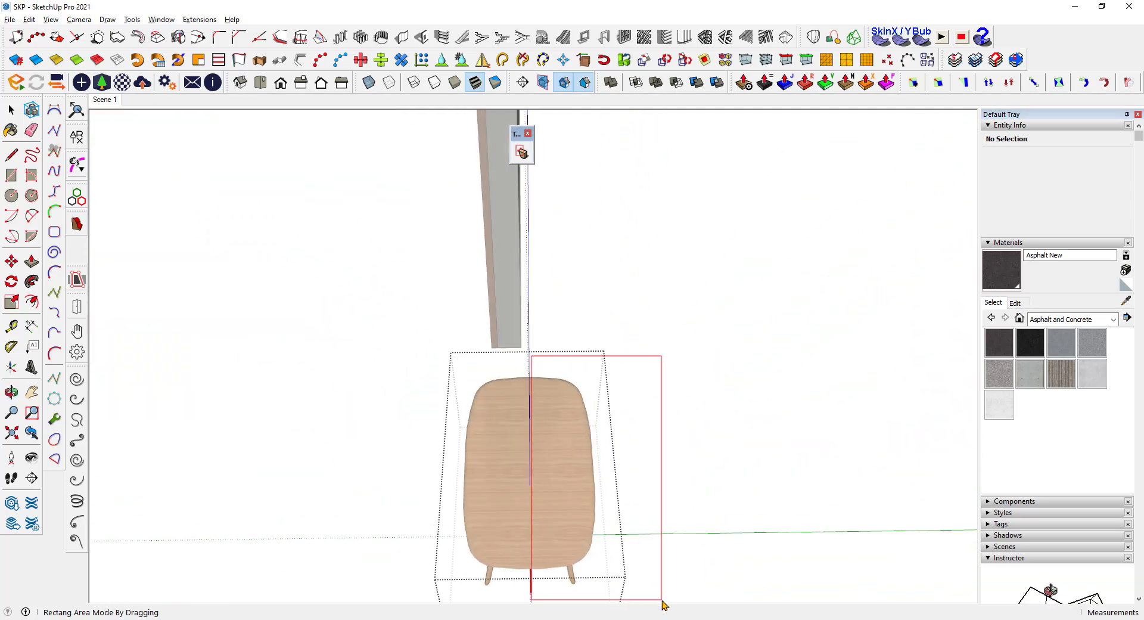
{"action": "left_click_drag", "start_coordinate": [665, 593], "coordinate": [665, 591]}
{"action": "left_click", "coordinate": [673, 533]}
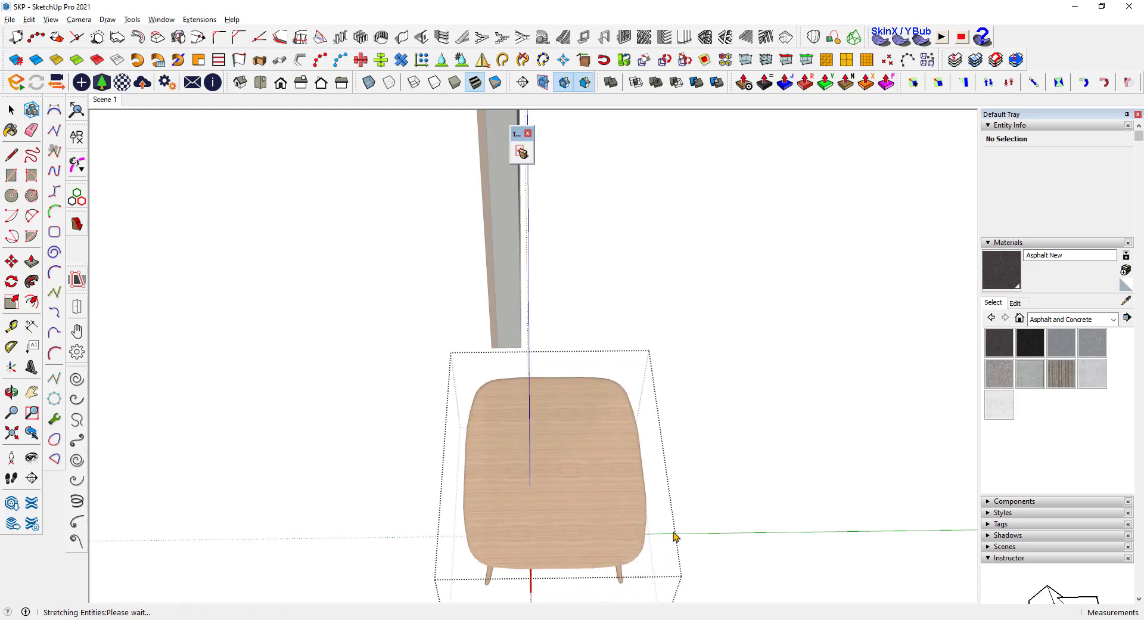
Stretch the whole tabletop upward by area along the blue axis to make the table taller, and close its group
{"action": "middle_click_drag", "start_coordinate": [612, 510], "coordinate": [608, 281]}
{"action": "left_click_drag", "start_coordinate": [541, 246], "coordinate": [929, 337]}
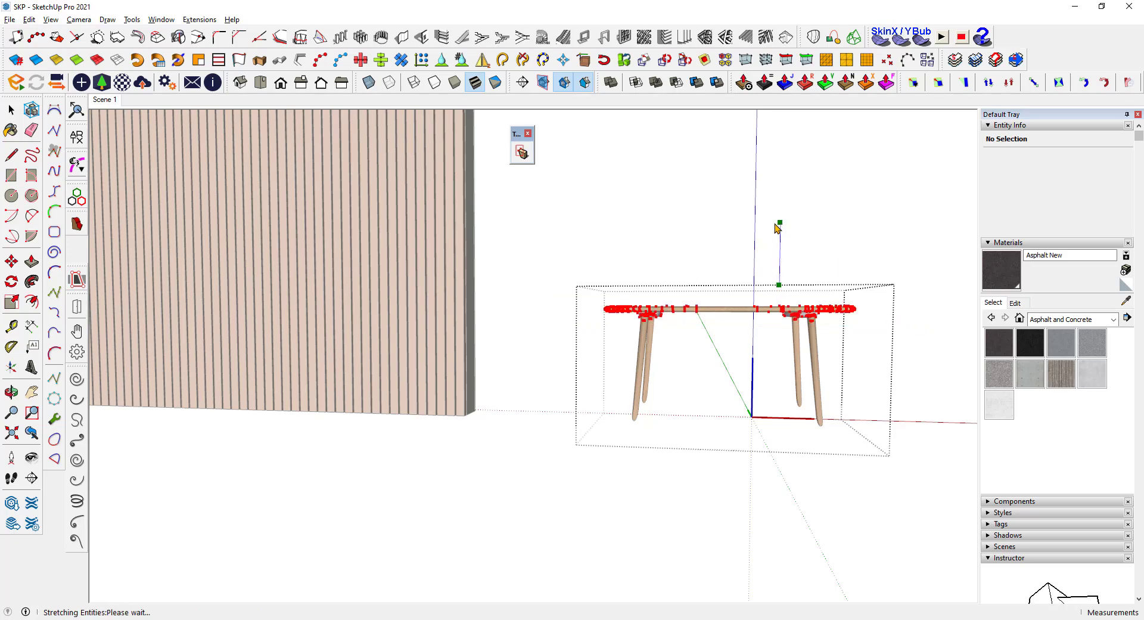
{"action": "scroll", "coordinate": [837, 241], "scroll_direction": "up", "scroll_amount": 2}
{"action": "scroll", "coordinate": [449, 370], "scroll_direction": "down", "scroll_amount": 2}
{"action": "middle_click_drag", "start_coordinate": [449, 377], "coordinate": [802, 439]}
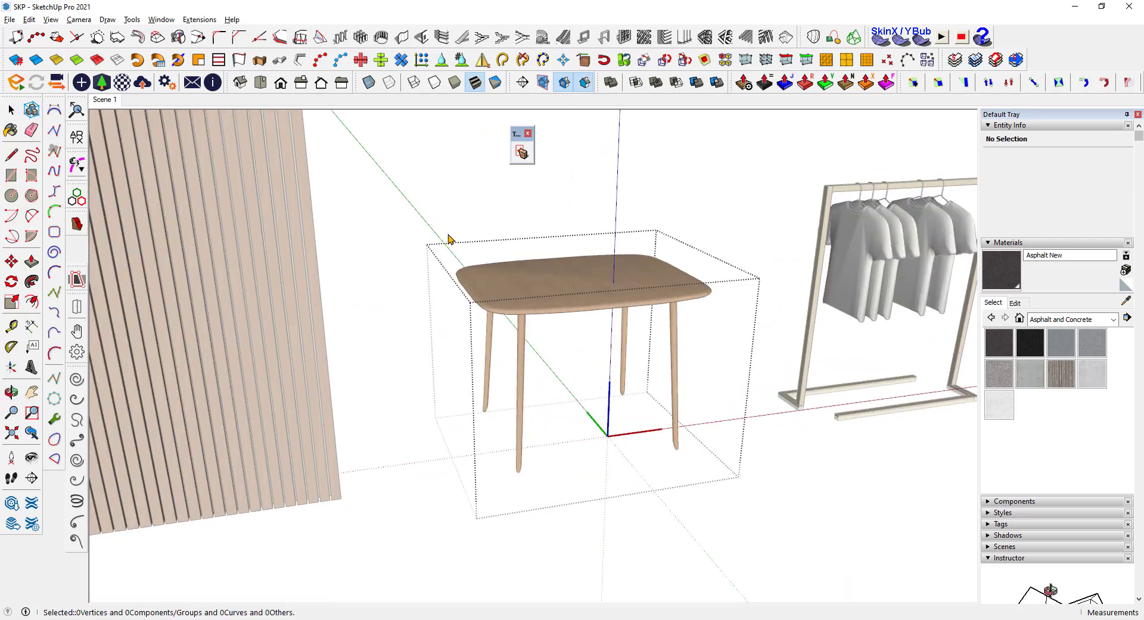
{"action": "left_click", "coordinate": [482, 240]}
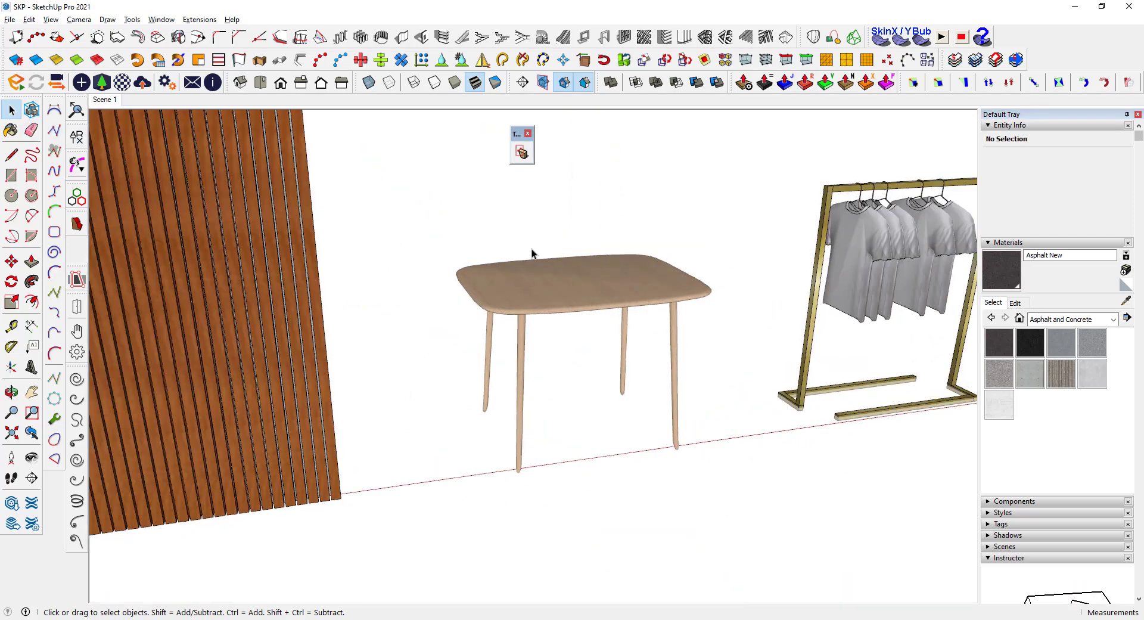
Open the clothes rack group and stretch the upright end frame away from the shirts by area along the green axis
{"action": "scroll", "coordinate": [532, 252], "scroll_direction": "down", "scroll_amount": 3}
{"action": "middle_click_drag", "start_coordinate": [532, 252], "coordinate": [631, 370]}
{"action": "scroll", "coordinate": [604, 310], "scroll_direction": "up", "scroll_amount": 4}
{"action": "middle_click_drag", "start_coordinate": [700, 359], "coordinate": [491, 418]}
{"action": "scroll", "coordinate": [491, 419], "scroll_direction": "down", "scroll_amount": 5}
{"action": "scroll", "coordinate": [660, 365], "scroll_direction": "up", "scroll_amount": 6}
{"action": "middle_click_drag", "start_coordinate": [744, 428], "coordinate": [670, 421]}
{"action": "scroll", "coordinate": [644, 400], "scroll_direction": "up", "scroll_amount": 1}
{"action": "left_click", "coordinate": [650, 391]}
{"action": "scroll", "coordinate": [649, 391], "scroll_direction": "down", "scroll_amount": 2}
{"action": "double_click", "coordinate": [644, 393]}
{"action": "scroll", "coordinate": [646, 398], "scroll_direction": "down", "scroll_amount": 1}
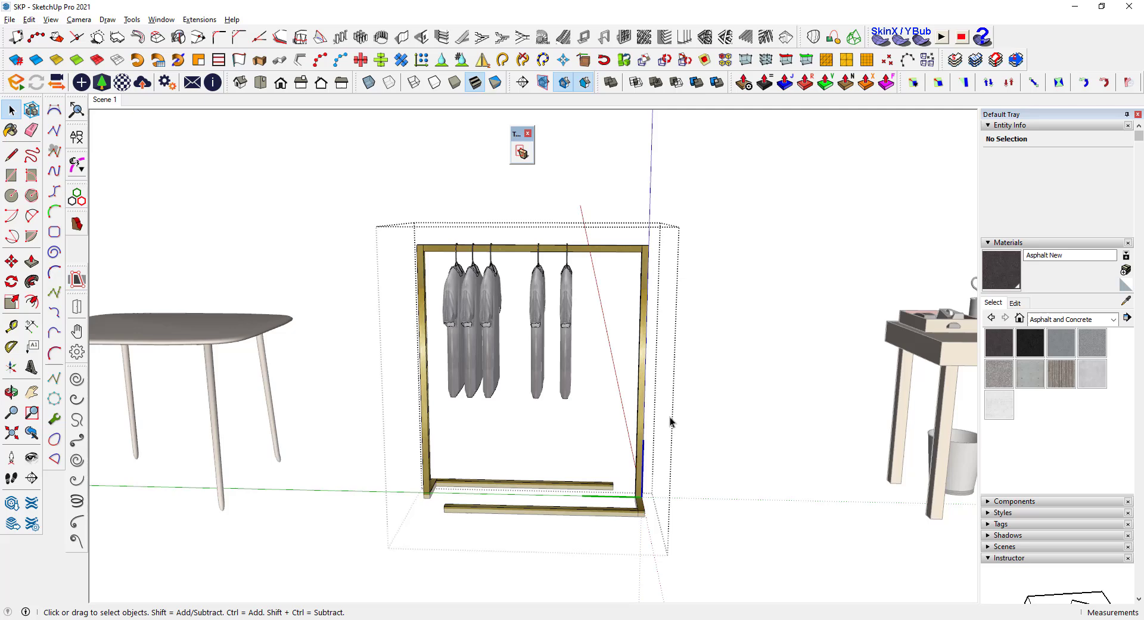
{"action": "left_click", "coordinate": [524, 153]}
{"action": "left_click_drag", "start_coordinate": [673, 475], "coordinate": [697, 554]}
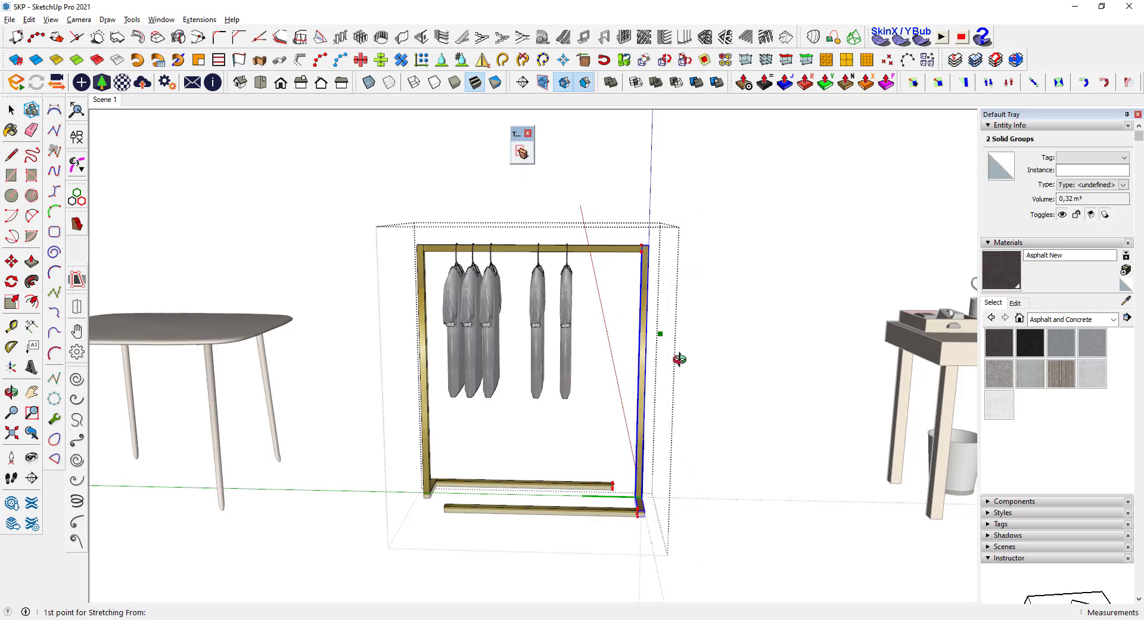
{"action": "middle_click_drag", "start_coordinate": [679, 357], "coordinate": [685, 369]}
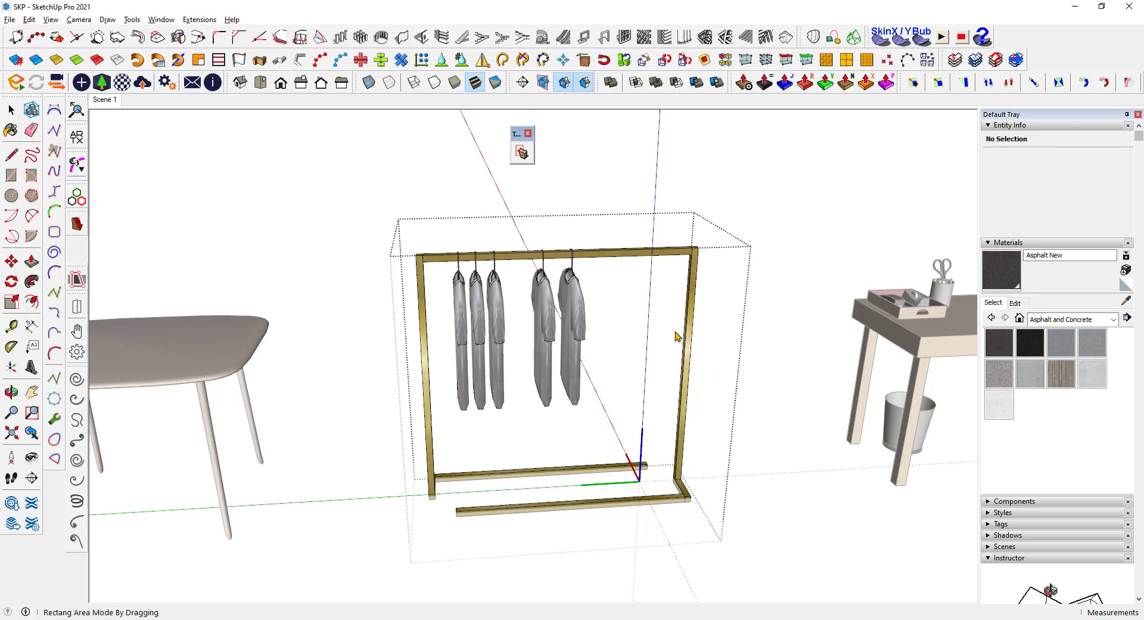
Stretch the same end of the clothes rack outward again by about 10 cm along the green axis, and close the group
{"action": "left_click_drag", "start_coordinate": [611, 222], "coordinate": [736, 542]}
{"action": "left_click", "coordinate": [690, 531]}
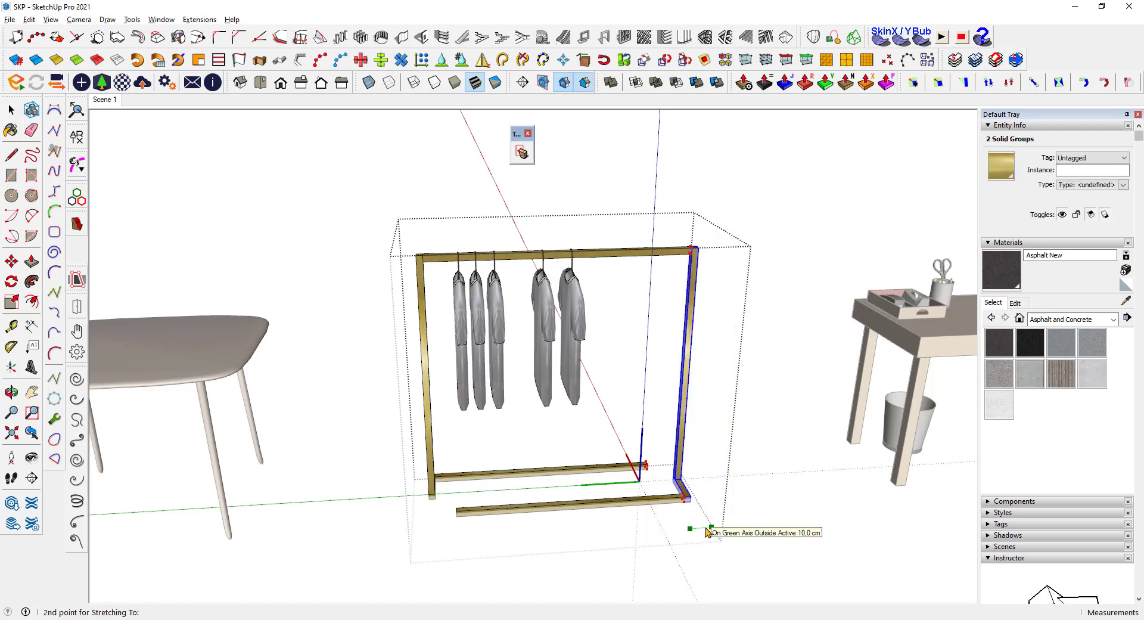
{"action": "left_click", "coordinate": [708, 532]}
{"action": "middle_click_drag", "start_coordinate": [708, 532], "coordinate": [751, 444]}
{"action": "scroll", "coordinate": [588, 402], "scroll_direction": "up", "scroll_amount": 3}
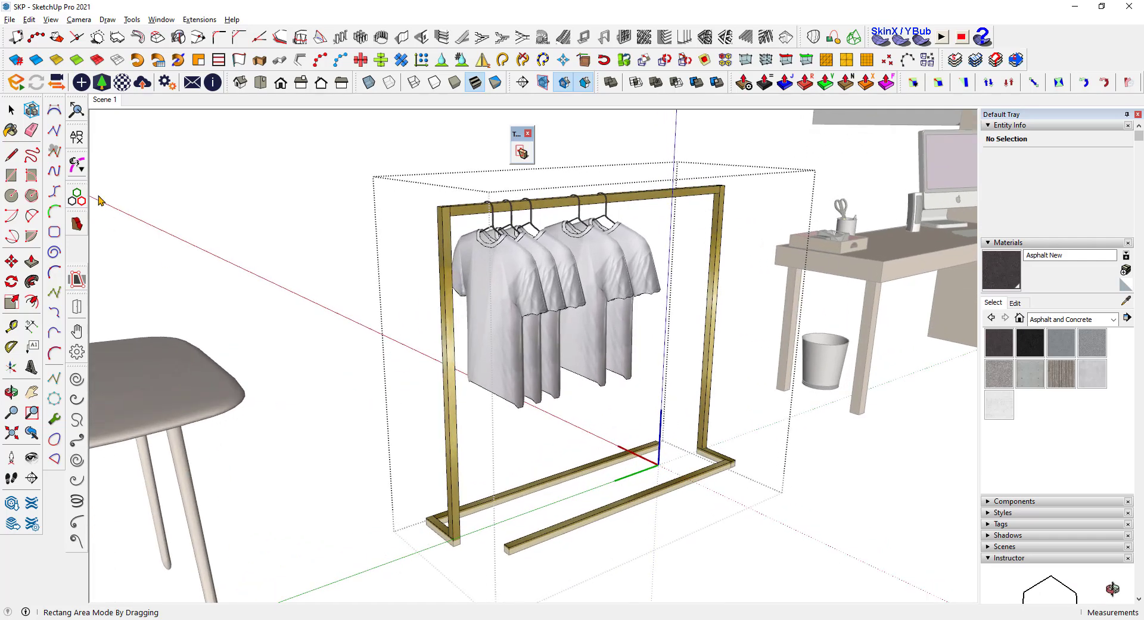
{"action": "left_click", "coordinate": [278, 205]}
Open the desk and bookshelf group and stretch the desk's leg end outward by area along the green axis
{"action": "scroll", "coordinate": [345, 293], "scroll_direction": "down", "scroll_amount": 5}
{"action": "middle_click_drag", "start_coordinate": [356, 308], "coordinate": [697, 369]}
{"action": "scroll", "coordinate": [759, 275], "scroll_direction": "up", "scroll_amount": 3}
{"action": "middle_click_drag", "start_coordinate": [759, 275], "coordinate": [650, 393]}
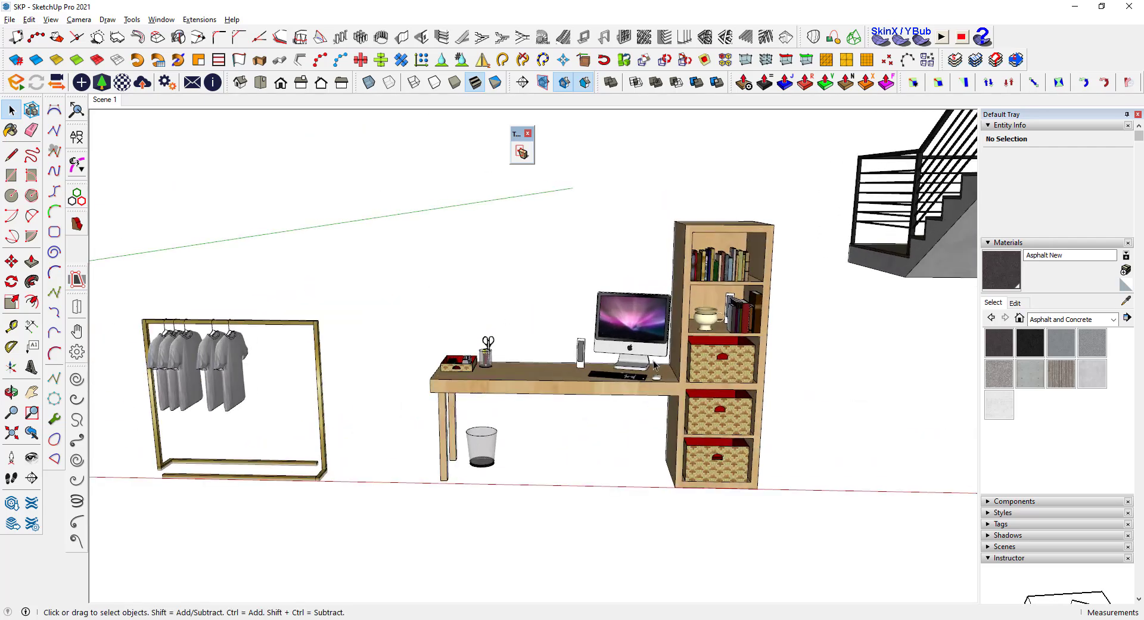
{"action": "scroll", "coordinate": [653, 402], "scroll_direction": "up", "scroll_amount": 3}
{"action": "left_click", "coordinate": [539, 391]}
{"action": "scroll", "coordinate": [539, 390], "scroll_direction": "down", "scroll_amount": 2}
{"action": "double_click", "coordinate": [510, 396]}
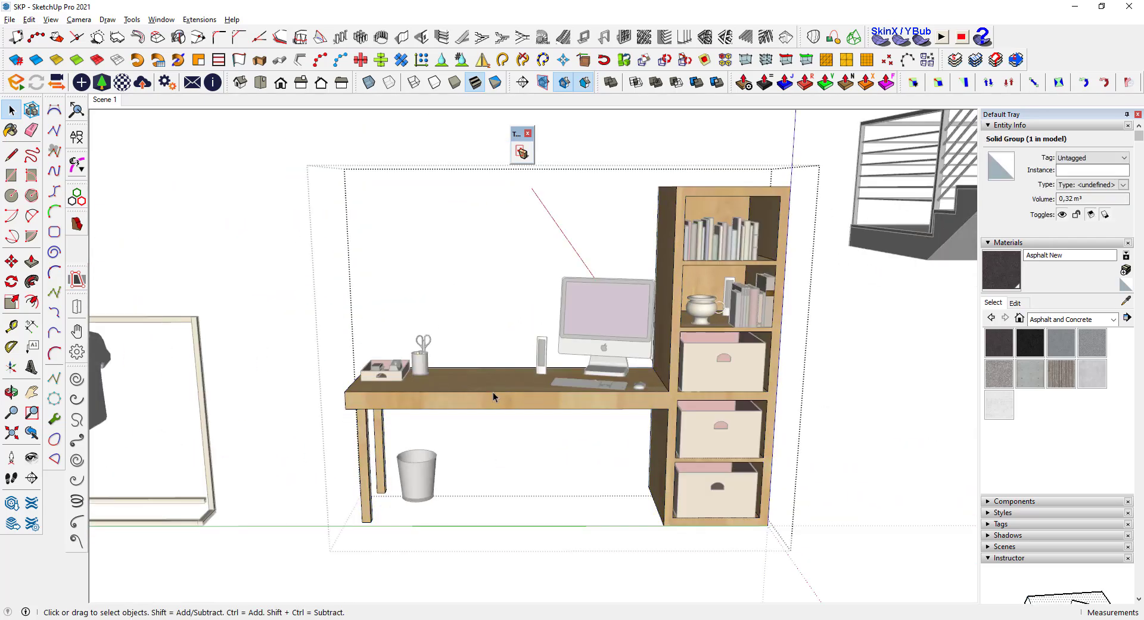
{"action": "left_click", "coordinate": [493, 392]}
{"action": "middle_click_drag", "start_coordinate": [366, 411], "coordinate": [512, 202]}
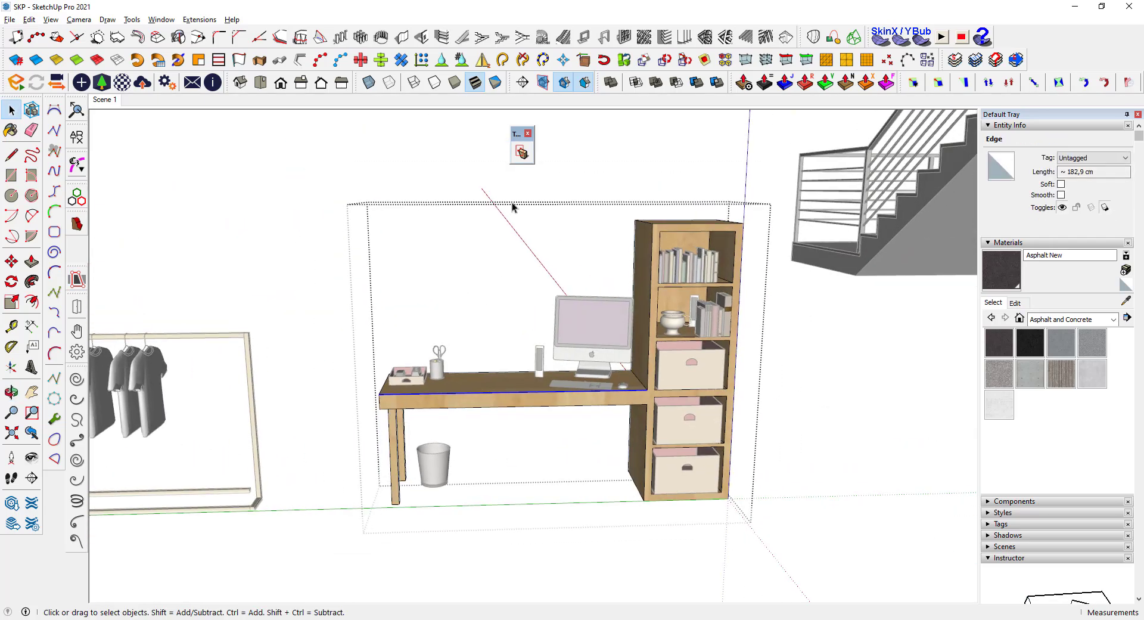
{"action": "left_click", "coordinate": [522, 154]}
{"action": "left_click_drag", "start_coordinate": [326, 304], "coordinate": [427, 518]}
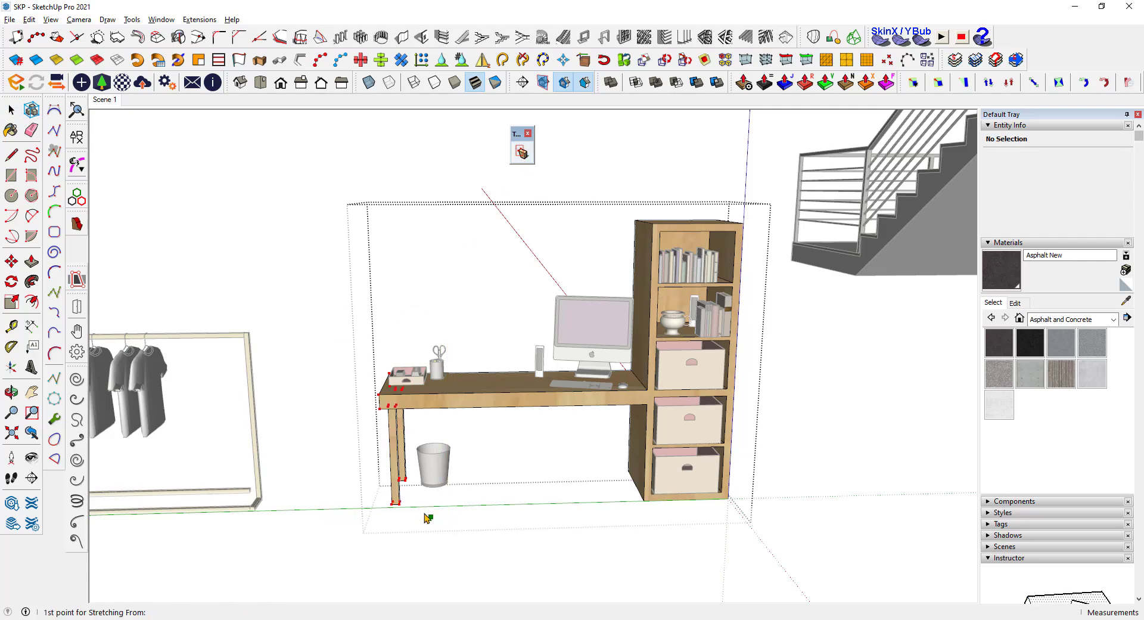
{"action": "middle_click_drag", "start_coordinate": [426, 519], "coordinate": [399, 444]}
{"action": "left_click", "coordinate": [346, 410]}
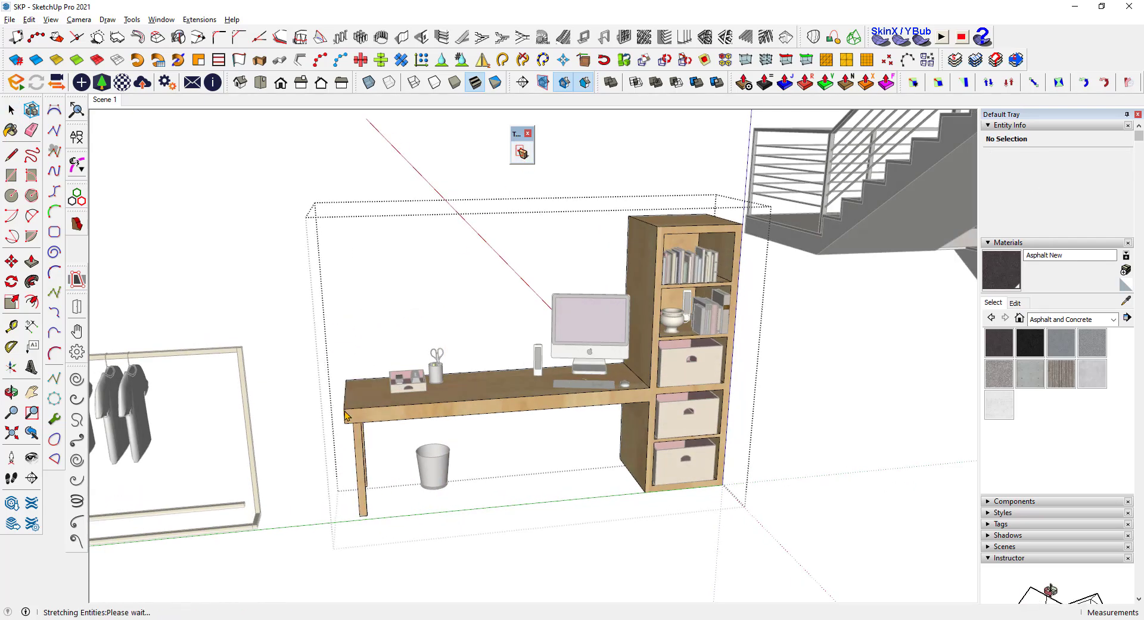
Stretch the desk's leg end outward by area a second time along the green axis to lengthen the desktop further
{"action": "middle_click_drag", "start_coordinate": [345, 409], "coordinate": [401, 422]}
{"action": "left_click_drag", "start_coordinate": [323, 351], "coordinate": [416, 535]}
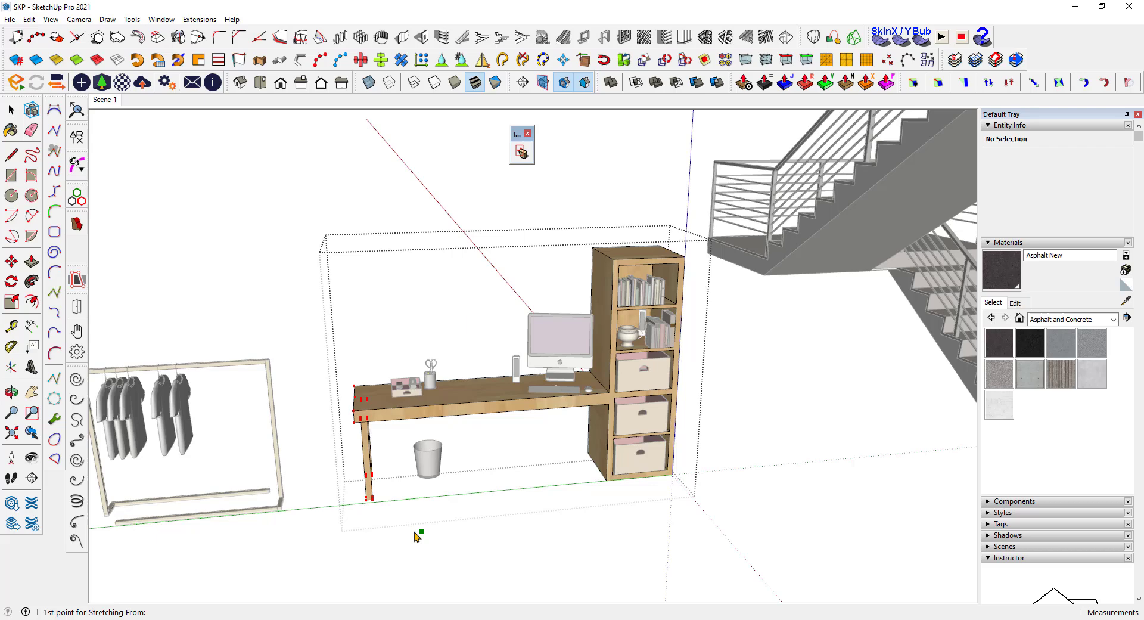
{"action": "left_click", "coordinate": [376, 535]}
Widen the bookshelf by stretching its outer side panel away from the desk by area along the green axis, and close the group
{"action": "middle_click_drag", "start_coordinate": [376, 534], "coordinate": [583, 335]}
{"action": "left_click_drag", "start_coordinate": [656, 543], "coordinate": [655, 542]}
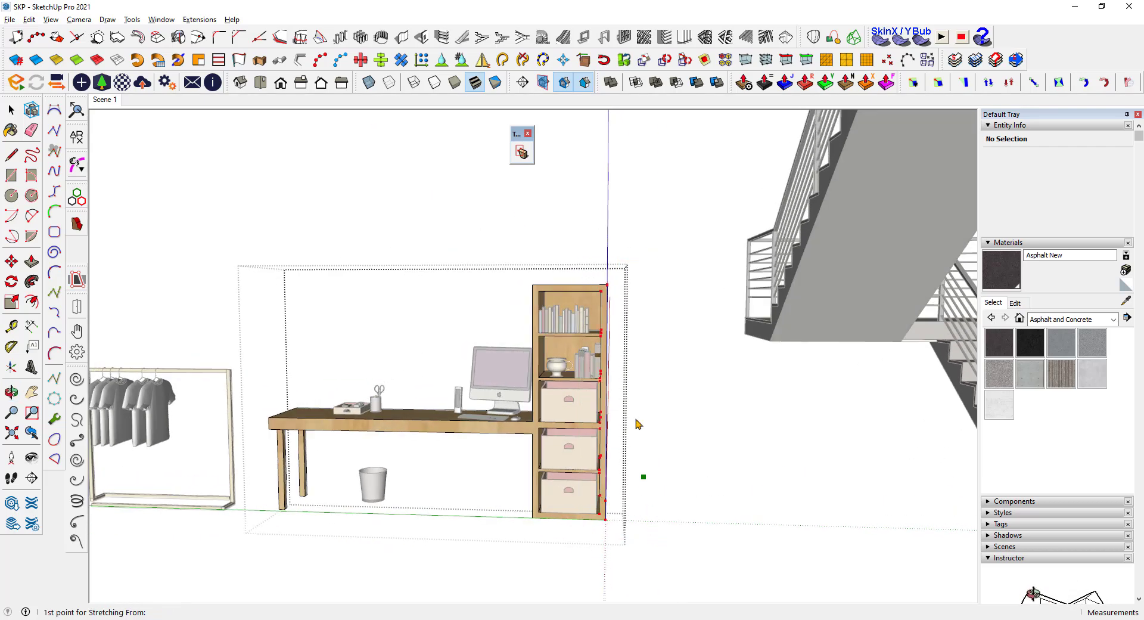
{"action": "middle_click_drag", "start_coordinate": [639, 425], "coordinate": [617, 295]}
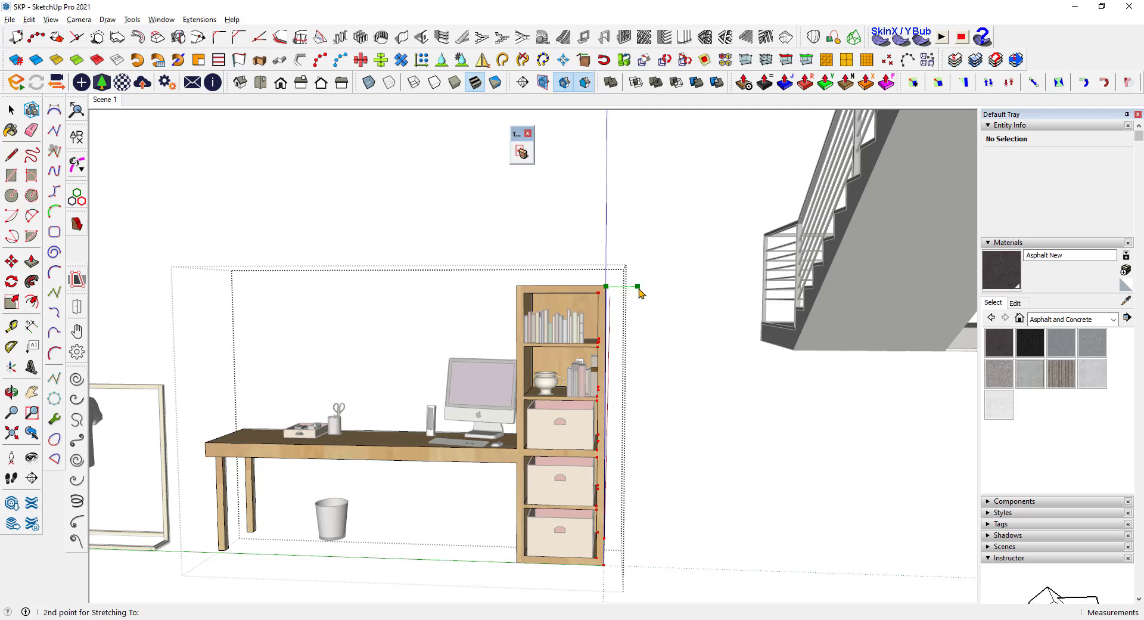
{"action": "left_click", "coordinate": [639, 288]}
{"action": "middle_click_drag", "start_coordinate": [641, 290], "coordinate": [673, 352]}
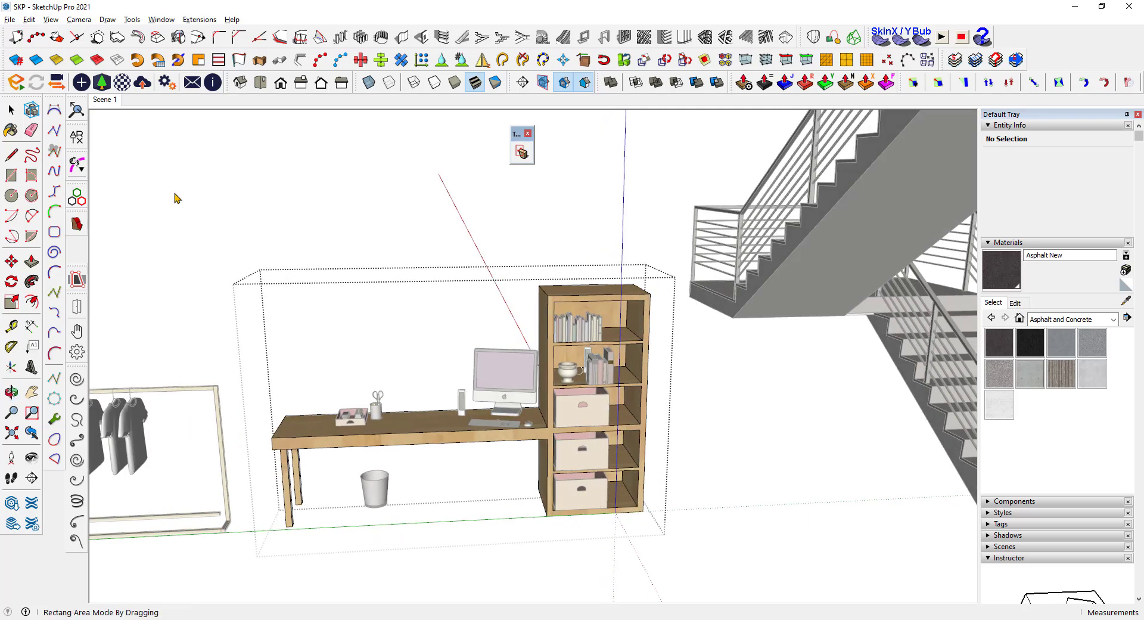
{"action": "left_click", "coordinate": [11, 109]}
{"action": "left_click", "coordinate": [465, 265]}
Open the staircase group and widen the lower flight by stretching its outer side and railing by area along the green axis
{"action": "scroll", "coordinate": [469, 282], "scroll_direction": "down", "scroll_amount": 2}
{"action": "middle_click_drag", "start_coordinate": [468, 282], "coordinate": [662, 328]}
{"action": "scroll", "coordinate": [495, 368], "scroll_direction": "up", "scroll_amount": 4}
{"action": "middle_click_drag", "start_coordinate": [400, 376], "coordinate": [563, 414]}
{"action": "scroll", "coordinate": [390, 380], "scroll_direction": "down", "scroll_amount": 9}
{"action": "scroll", "coordinate": [616, 419], "scroll_direction": "up", "scroll_amount": 3}
{"action": "left_click", "coordinate": [569, 441]}
{"action": "double_click", "coordinate": [564, 414]}
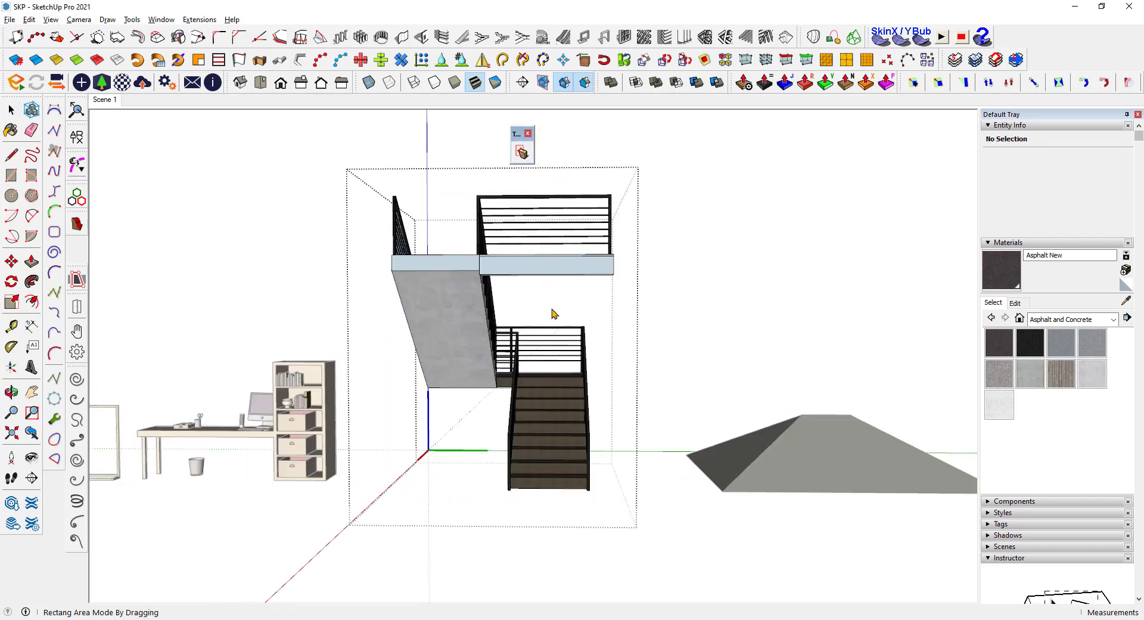
{"action": "left_click_drag", "start_coordinate": [599, 459], "coordinate": [608, 521]}
{"action": "scroll", "coordinate": [593, 518], "scroll_direction": "up", "scroll_amount": 4}
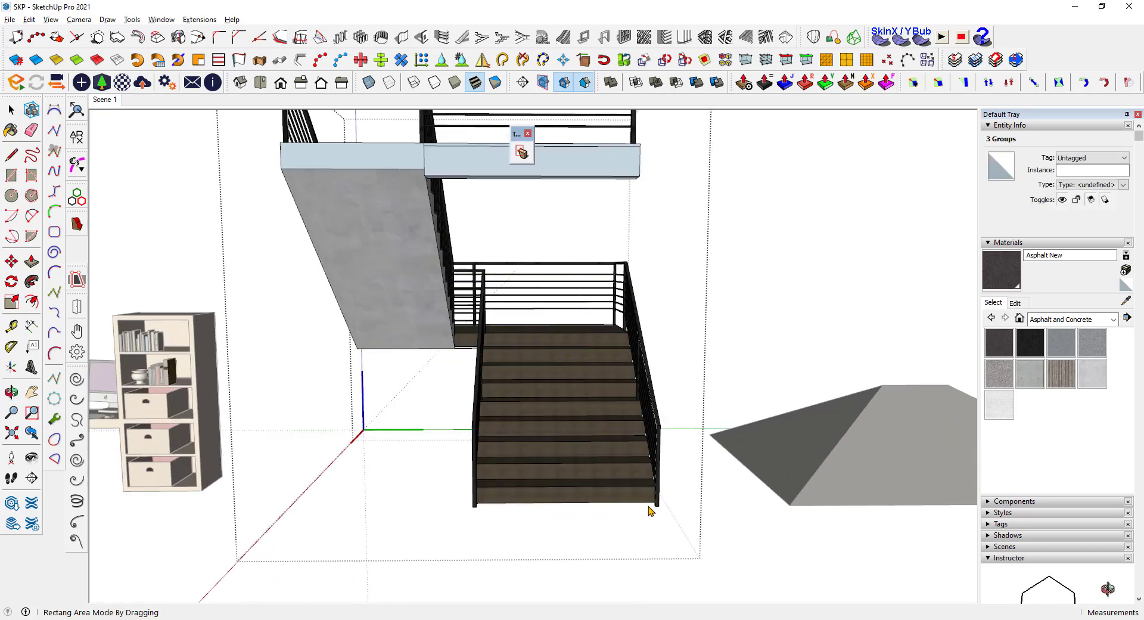
Widen the staircase's upper flight by stretching its outer side toward the bookshelf by area along the green axis
{"action": "scroll", "coordinate": [577, 512], "scroll_direction": "down", "scroll_amount": 4}
{"action": "middle_click_drag", "start_coordinate": [558, 484], "coordinate": [421, 264]}
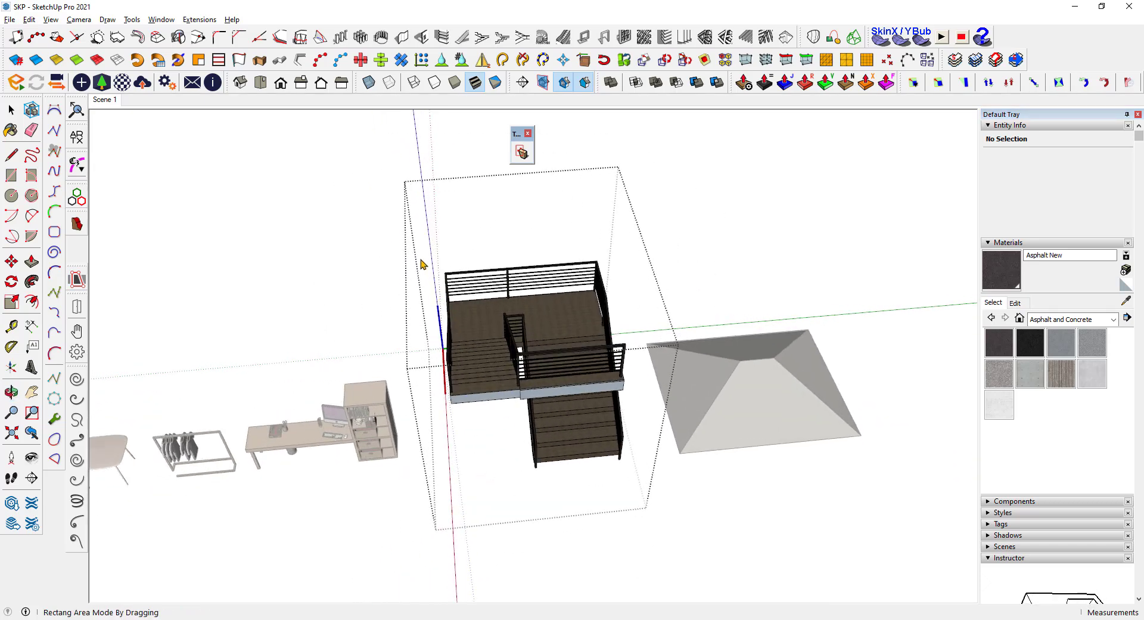
{"action": "left_click", "coordinate": [480, 419]}
{"action": "left_click", "coordinate": [457, 425]}
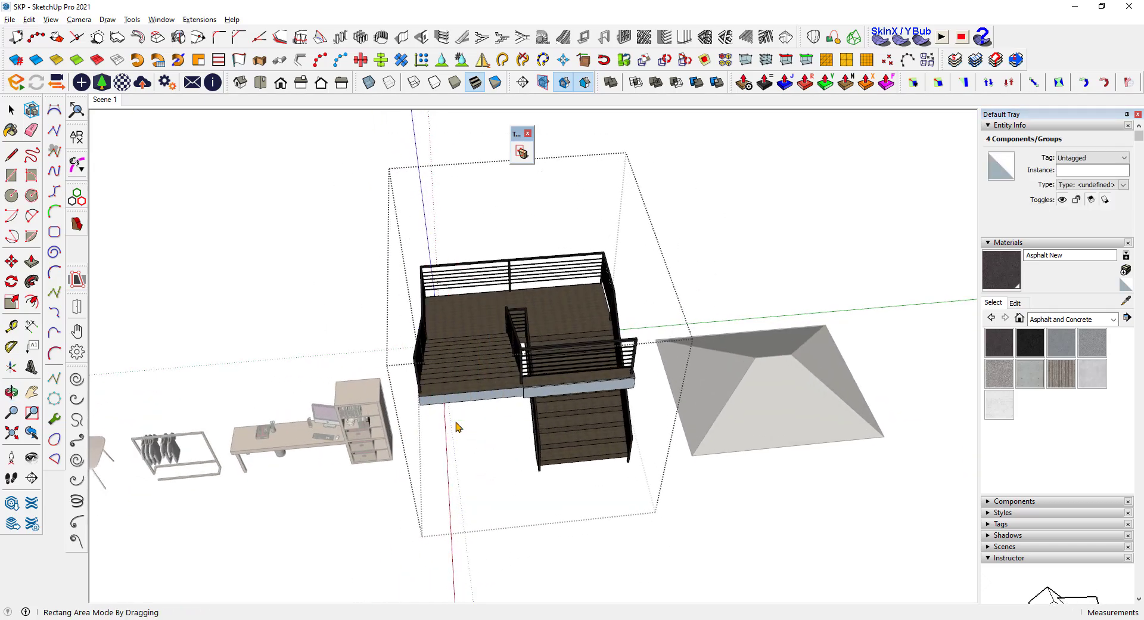
Stretch the free end of the staircase's top landing and railing toward the roof by area along the green axis, and close the group
{"action": "middle_click_drag", "start_coordinate": [472, 455], "coordinate": [623, 247]}
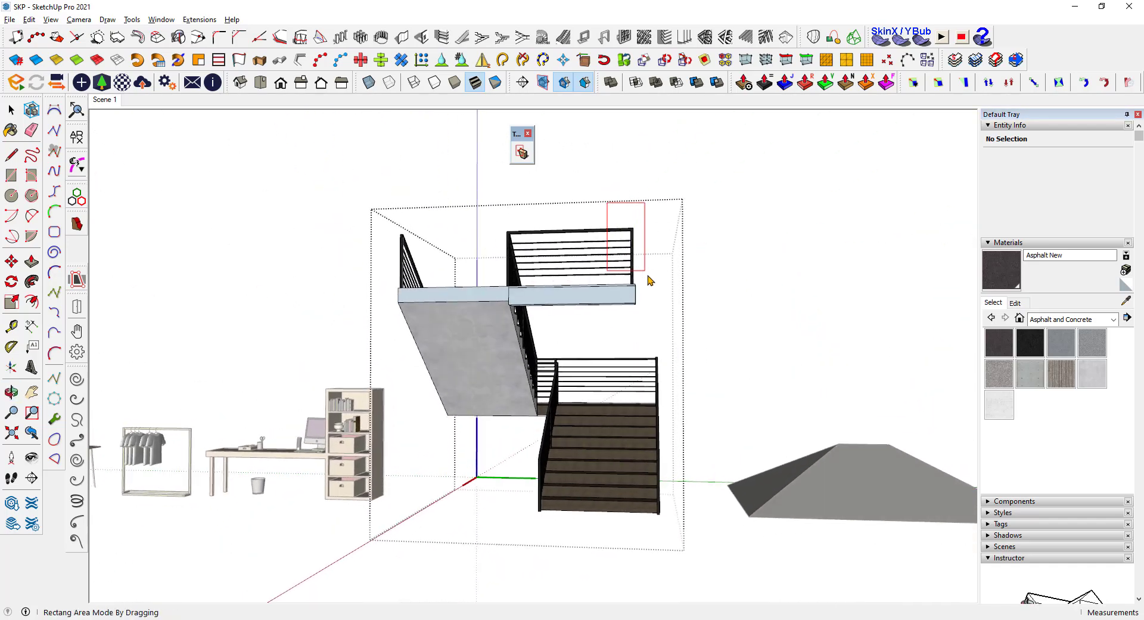
{"action": "left_click", "coordinate": [702, 323]}
{"action": "middle_click_drag", "start_coordinate": [702, 325], "coordinate": [584, 477]}
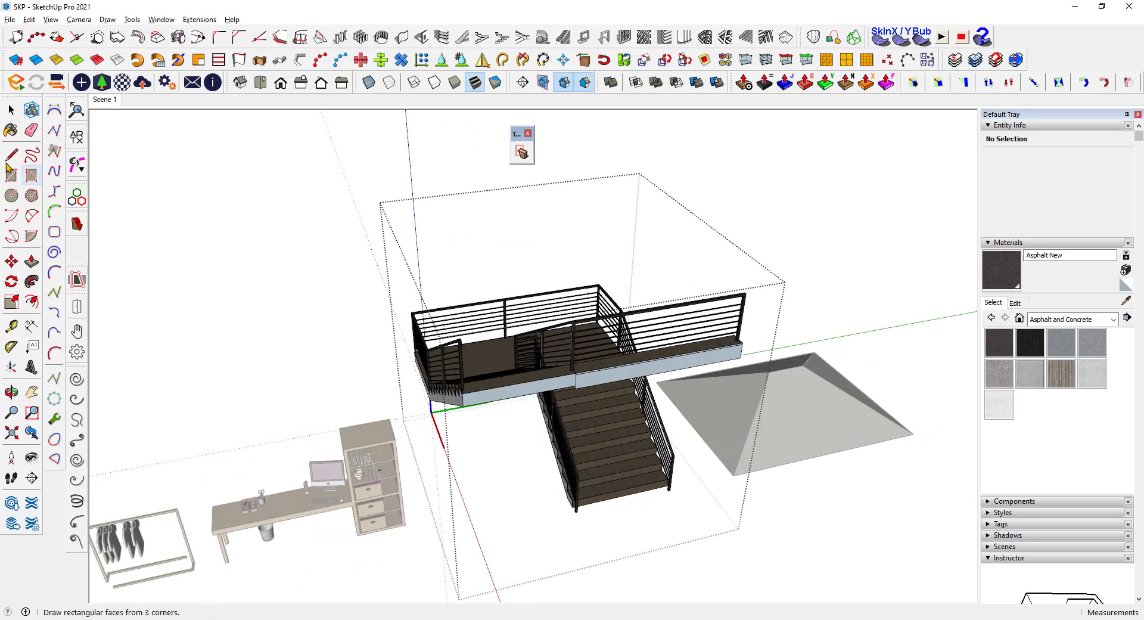
{"action": "middle_click_drag", "start_coordinate": [536, 429], "coordinate": [184, 342]}
{"action": "middle_click_drag", "start_coordinate": [625, 405], "coordinate": [437, 363]}
Open the hip roof group and stretch the end farthest from the stairs outward by area along the red axis
{"action": "scroll", "coordinate": [437, 363], "scroll_direction": "down", "scroll_amount": 1}
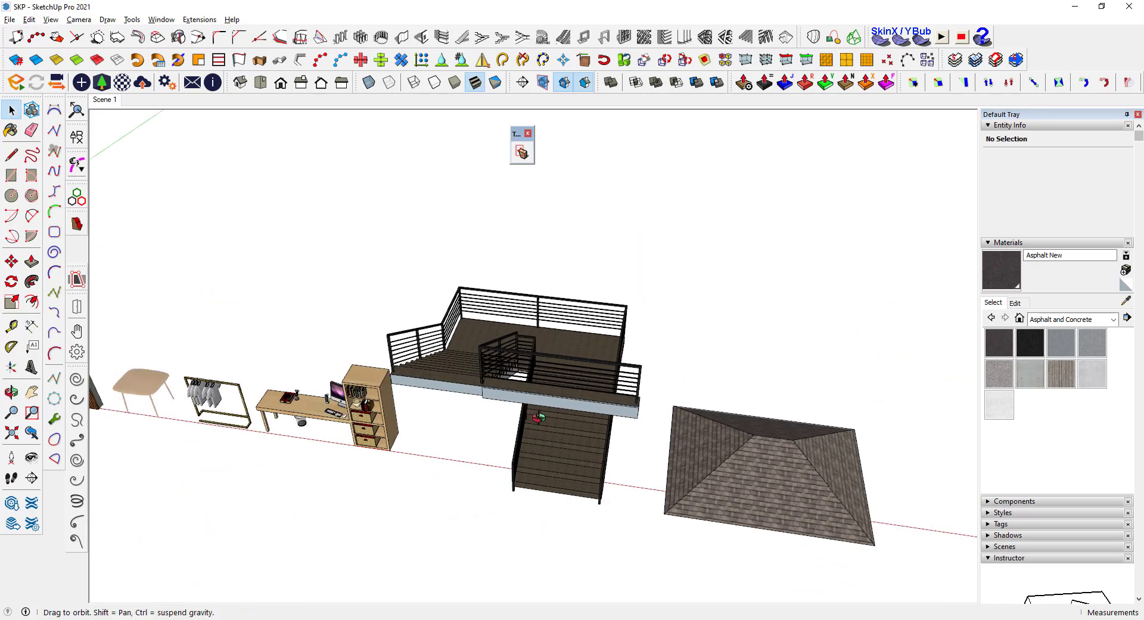
{"action": "middle_click_drag", "start_coordinate": [538, 411], "coordinate": [524, 389]}
{"action": "scroll", "coordinate": [525, 388], "scroll_direction": "down", "scroll_amount": 2}
{"action": "middle_click_drag", "start_coordinate": [769, 473], "coordinate": [818, 473]}
{"action": "scroll", "coordinate": [691, 458], "scroll_direction": "up", "scroll_amount": 2}
{"action": "left_click", "coordinate": [685, 459]}
{"action": "middle_click_drag", "start_coordinate": [736, 507], "coordinate": [790, 508]}
{"action": "scroll", "coordinate": [790, 508], "scroll_direction": "up", "scroll_amount": 1}
{"action": "double_click", "coordinate": [651, 401]}
{"action": "scroll", "coordinate": [651, 400], "scroll_direction": "down", "scroll_amount": 3}
{"action": "middle_click_drag", "start_coordinate": [651, 401], "coordinate": [795, 481]}
{"action": "scroll", "coordinate": [695, 384], "scroll_direction": "up", "scroll_amount": 3}
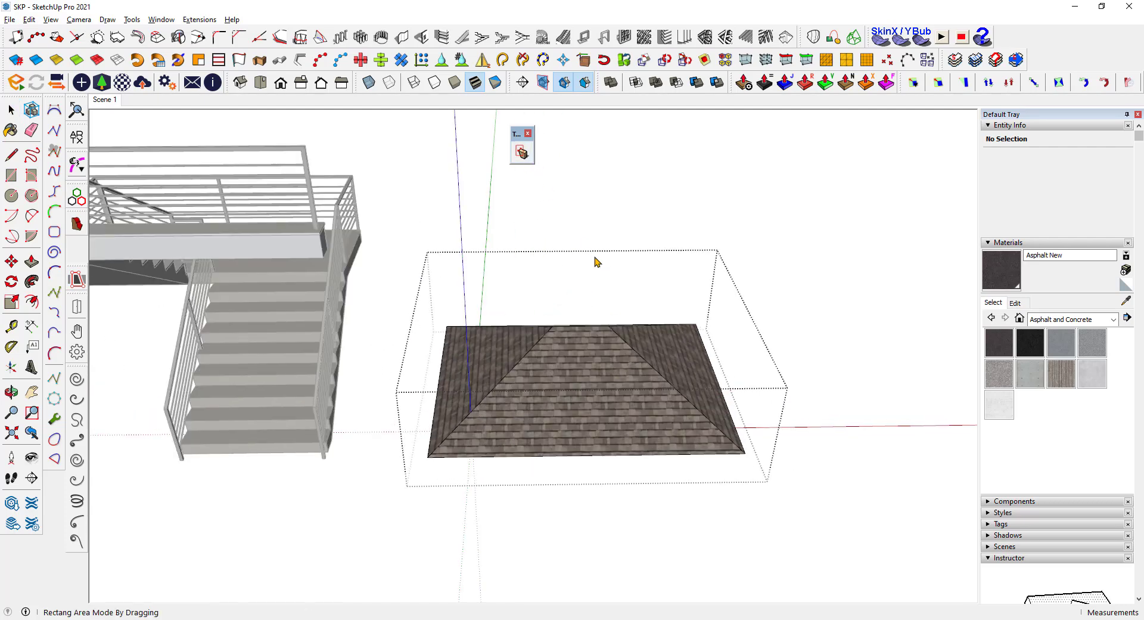
{"action": "left_click_drag", "start_coordinate": [594, 261], "coordinate": [787, 523]}
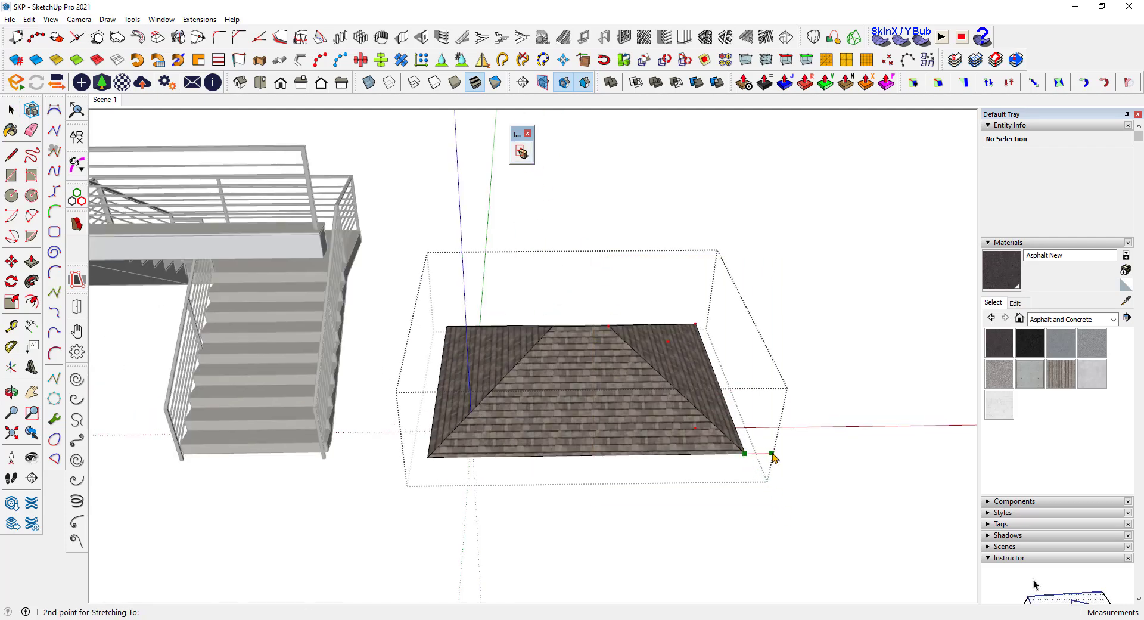
{"action": "left_click", "coordinate": [772, 455]}
Stretch the same roof end outward a second time along the red axis, close the group, and restore the Scene 1 view
{"action": "left_click_drag", "start_coordinate": [691, 371], "coordinate": [789, 494]}
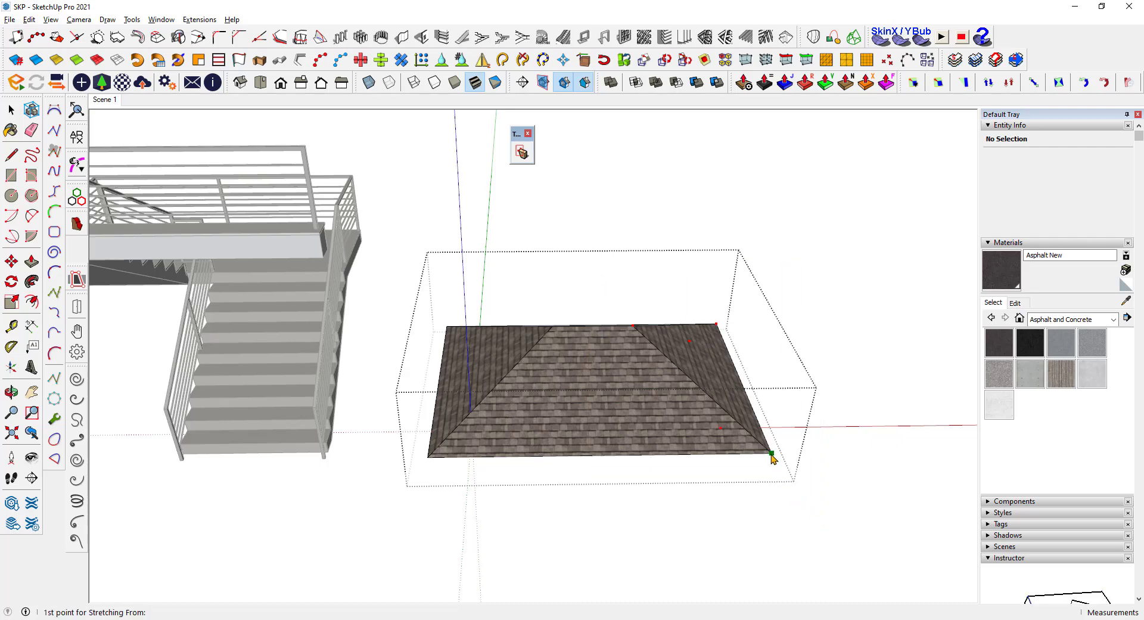
{"action": "left_click", "coordinate": [815, 455]}
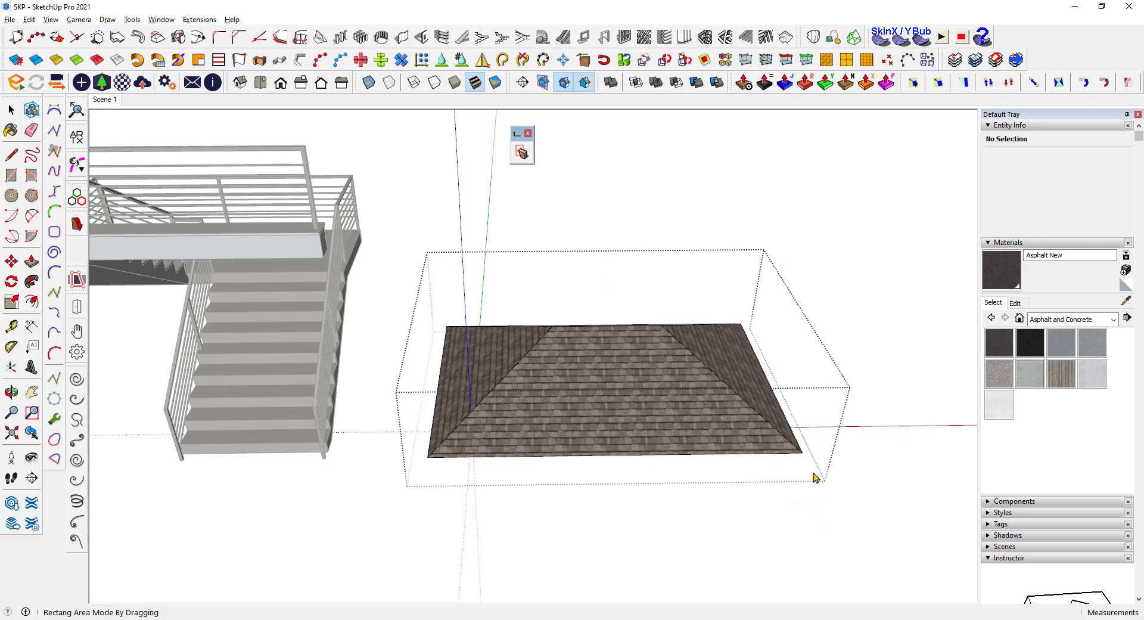
{"action": "left_click", "coordinate": [103, 100]}
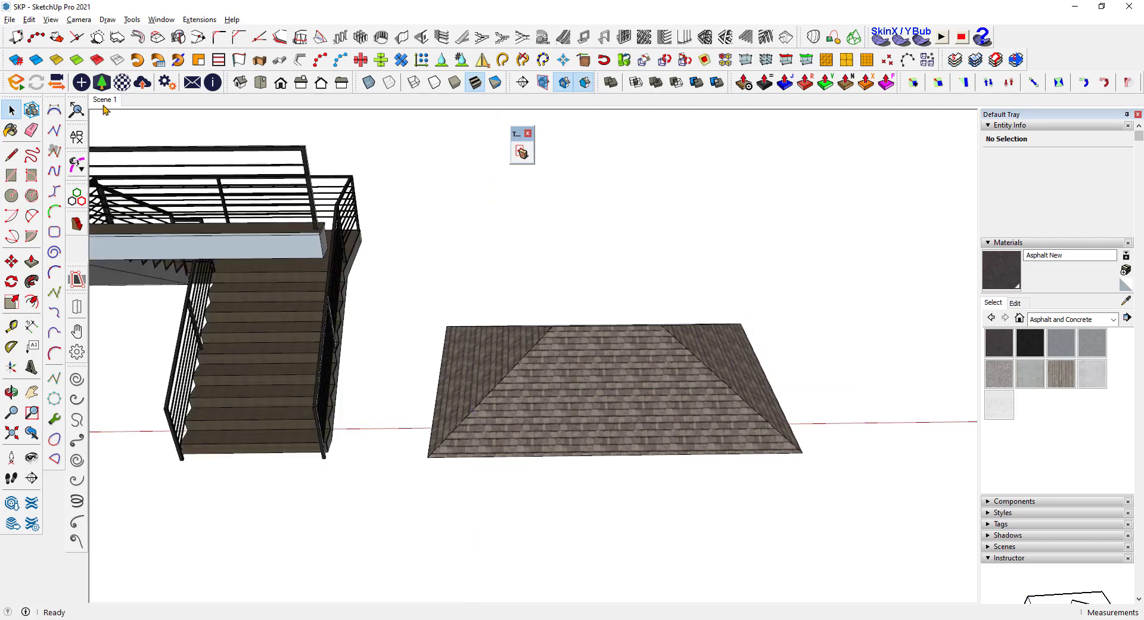
{"action": "scroll", "coordinate": [404, 356], "scroll_direction": "down", "scroll_amount": 1}
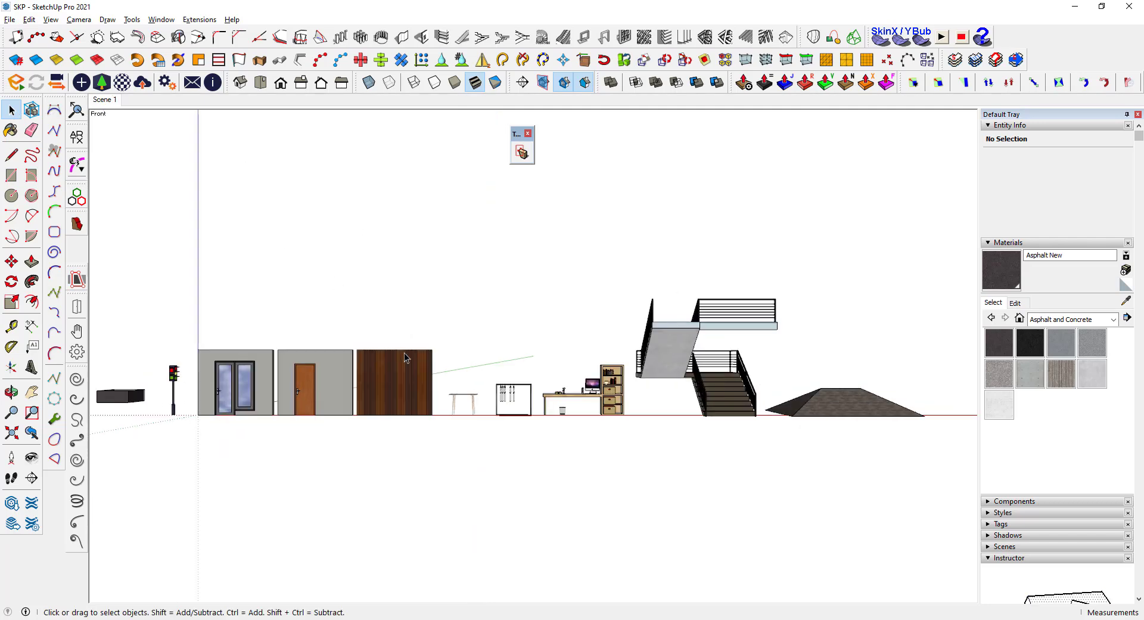